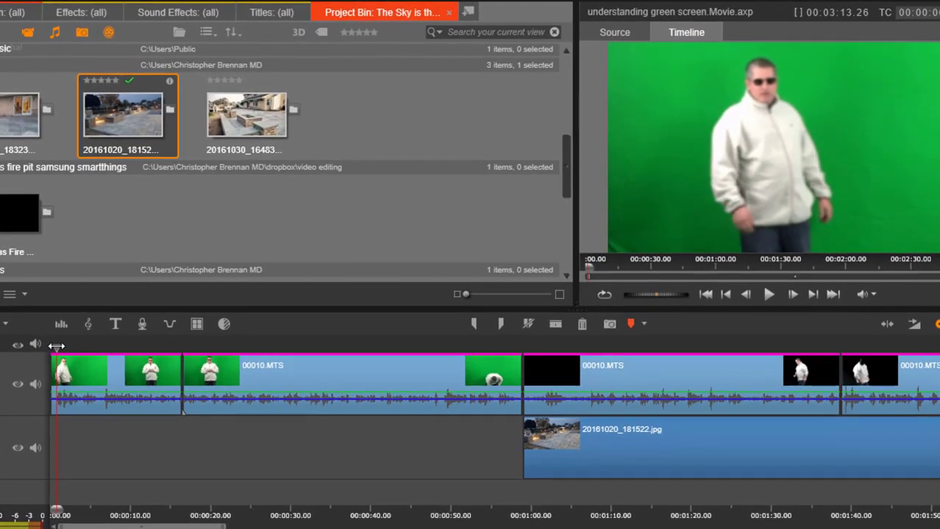
Place the 20161010_183238.jpg photo on Track 6 under the first 00010.MTS clip, then select that clip.
{"action": "left_click_drag", "start_coordinate": [57, 345], "coordinate": [111, 347]}
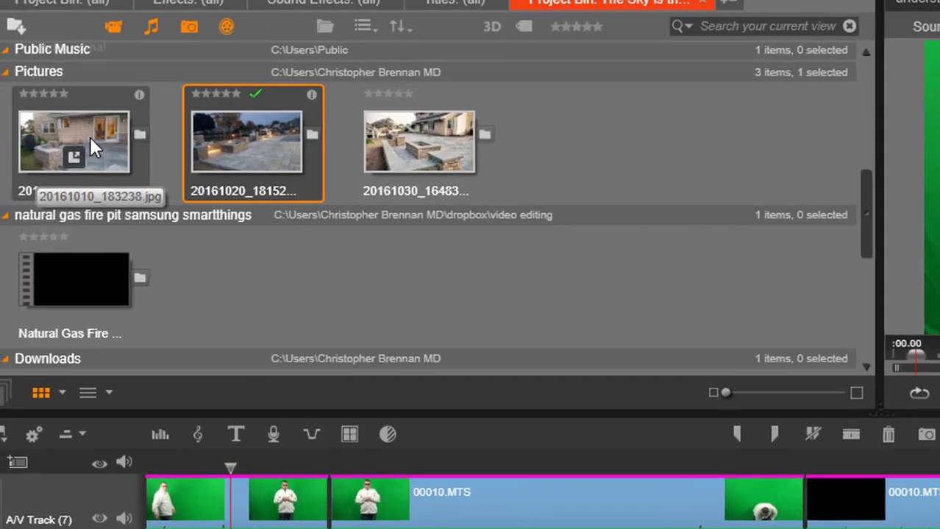
{"action": "left_click_drag", "start_coordinate": [33, 124], "coordinate": [178, 481]}
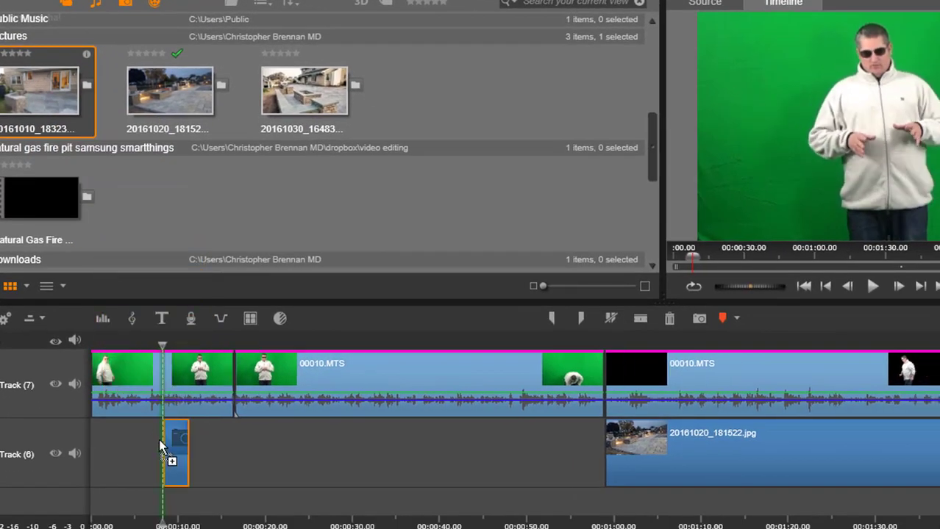
{"action": "left_click_drag", "start_coordinate": [159, 439], "coordinate": [194, 425]}
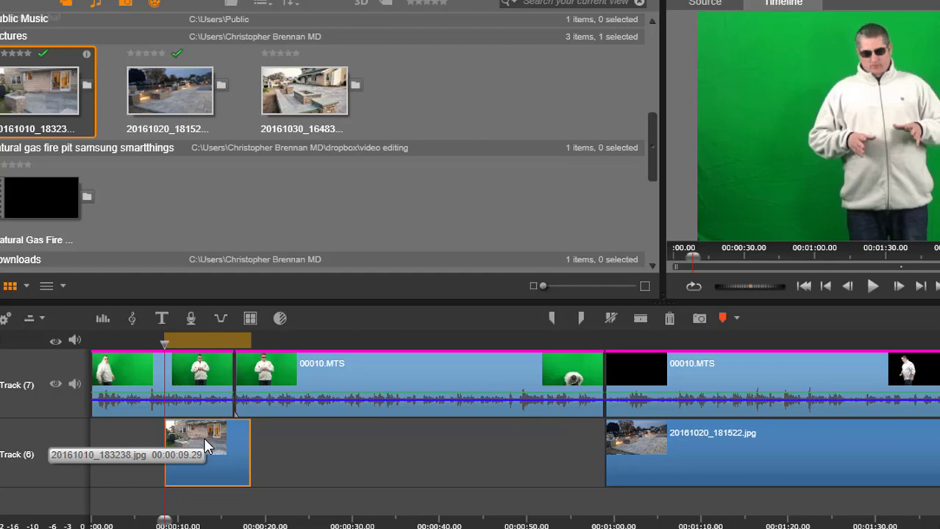
{"action": "left_click", "coordinate": [202, 376]}
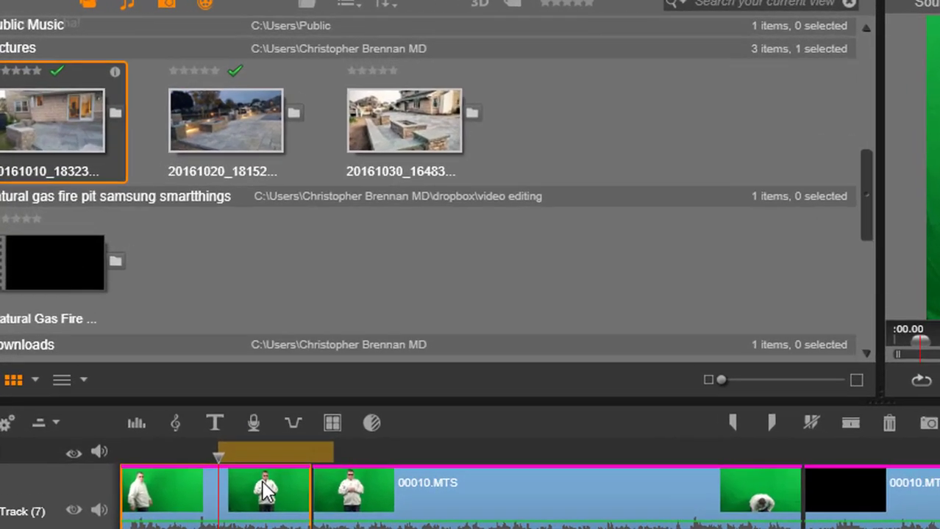
Open the Effects Editor for 00010.mts and browse the 2D-3D, Camera and Color effect categories.
{"action": "right_click", "coordinate": [266, 493]}
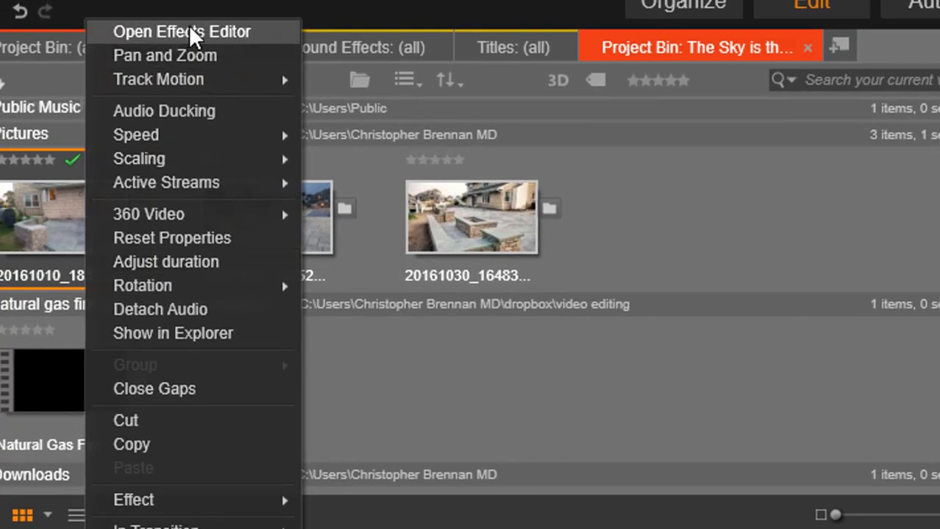
{"action": "left_click", "coordinate": [189, 30]}
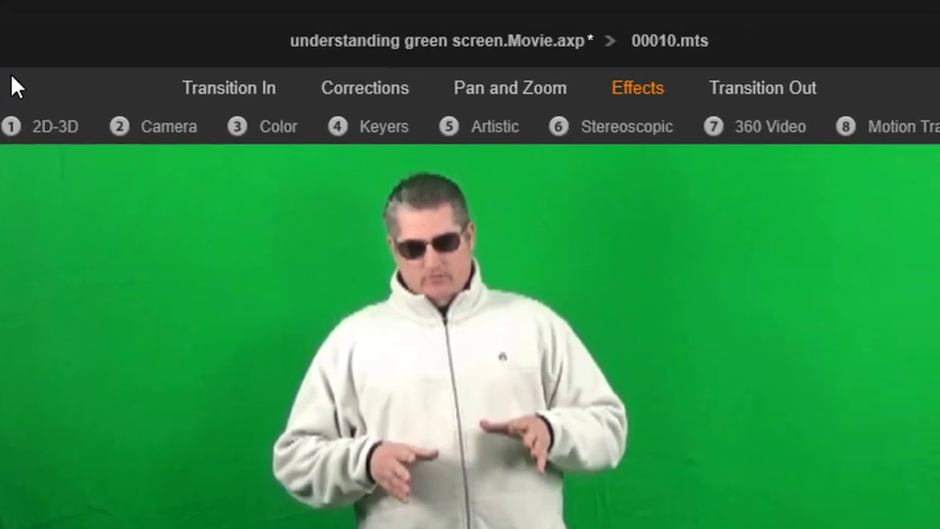
{"action": "left_click", "coordinate": [231, 83]}
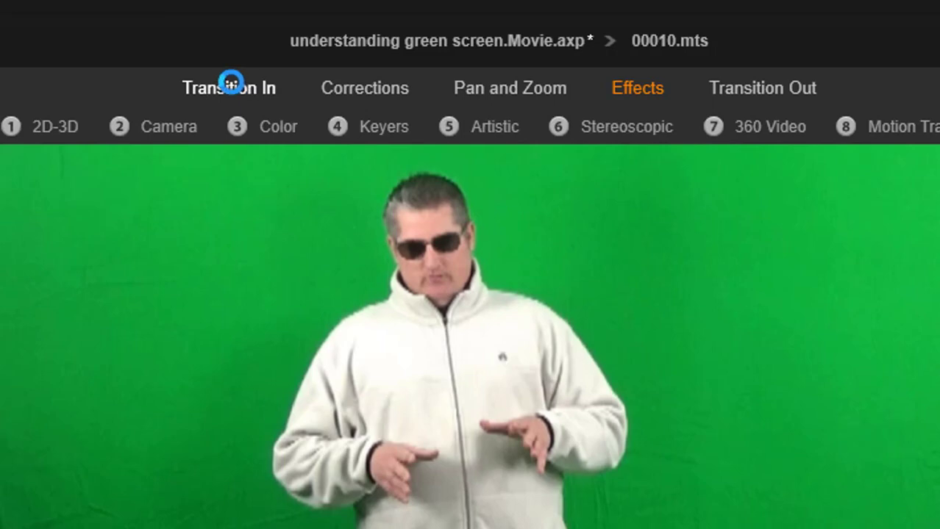
{"action": "left_click", "coordinate": [352, 78]}
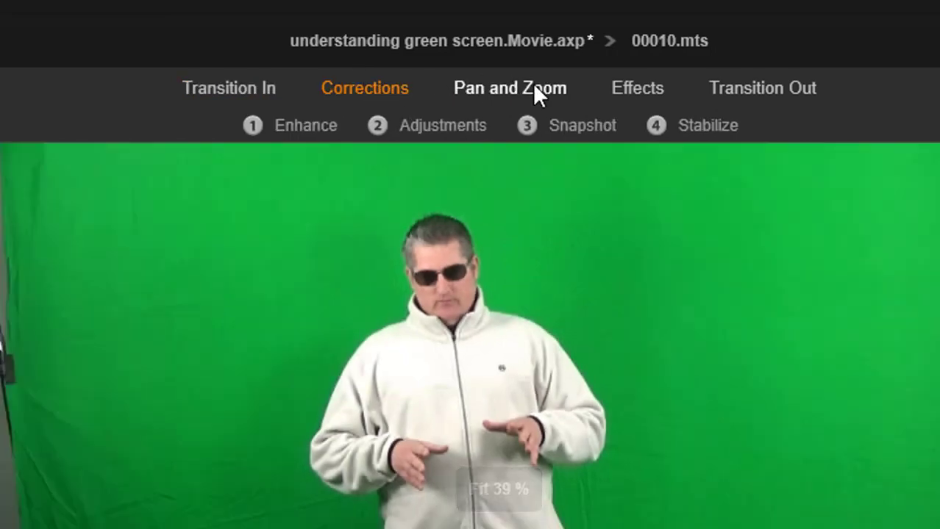
{"action": "left_click", "coordinate": [624, 85]}
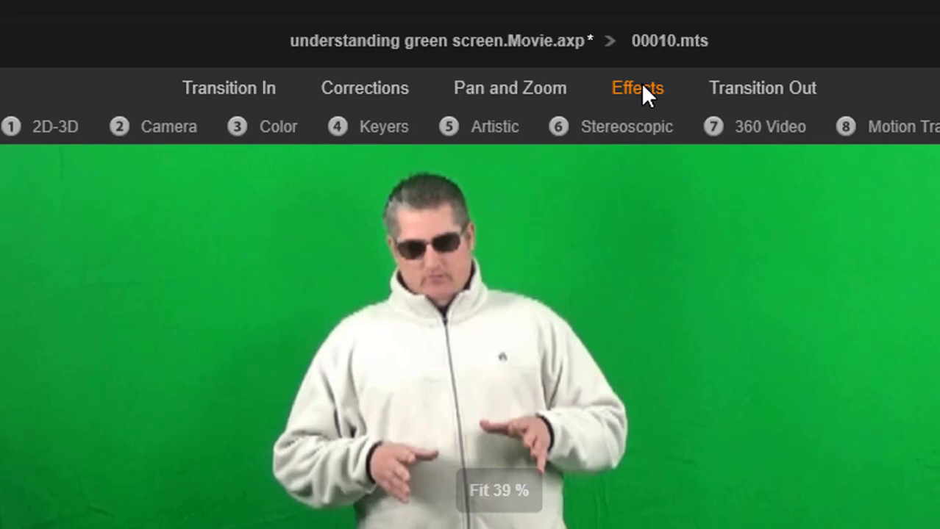
{"action": "left_click", "coordinate": [28, 119]}
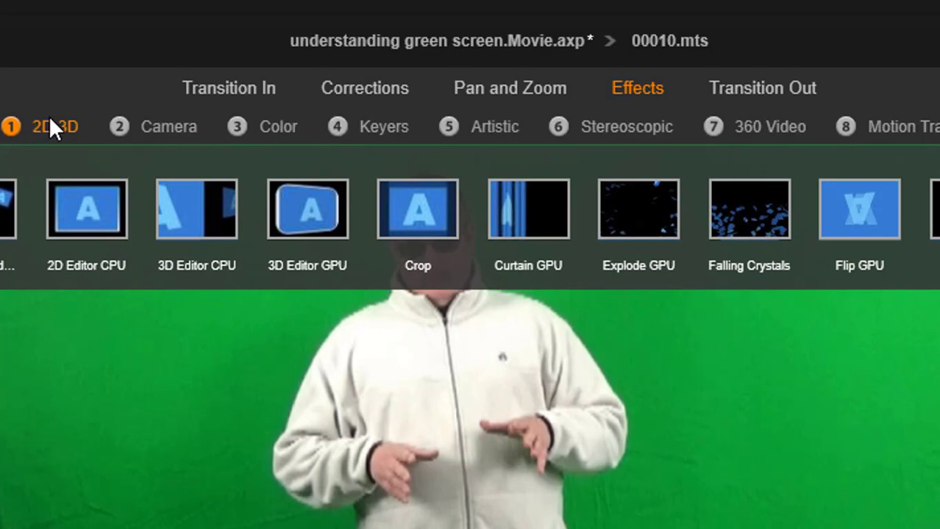
{"action": "left_click", "coordinate": [139, 118]}
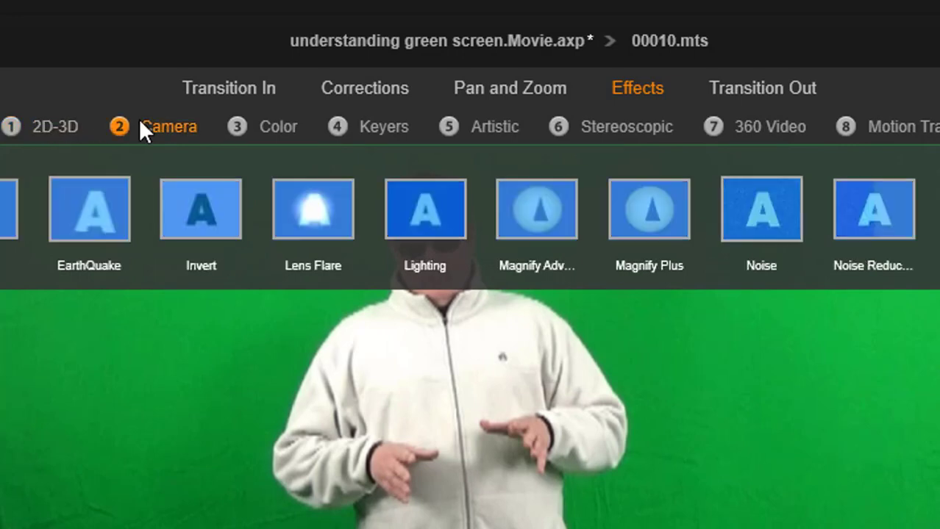
{"action": "left_click", "coordinate": [266, 118]}
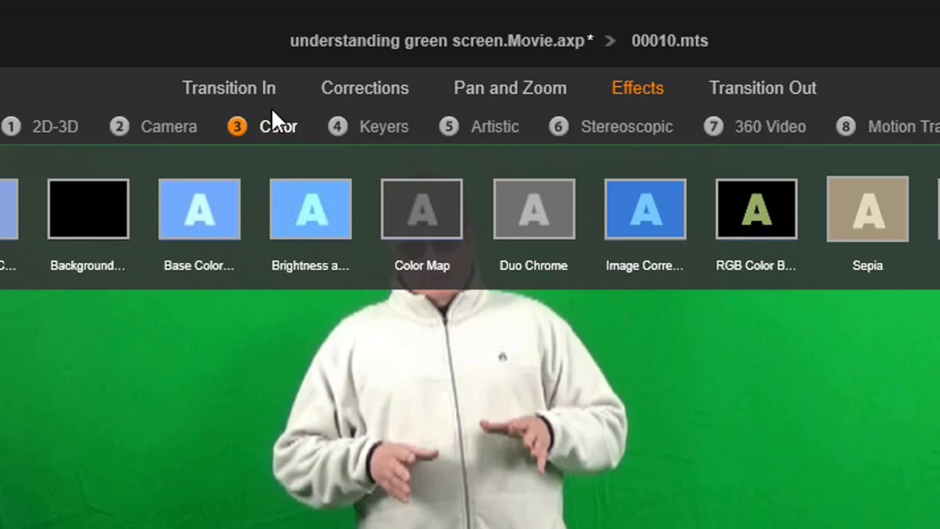
Apply StudioChromaKeyer from Keyers to remove the green screen, with Color Tolerance at 75.924.
{"action": "left_click", "coordinate": [349, 120]}
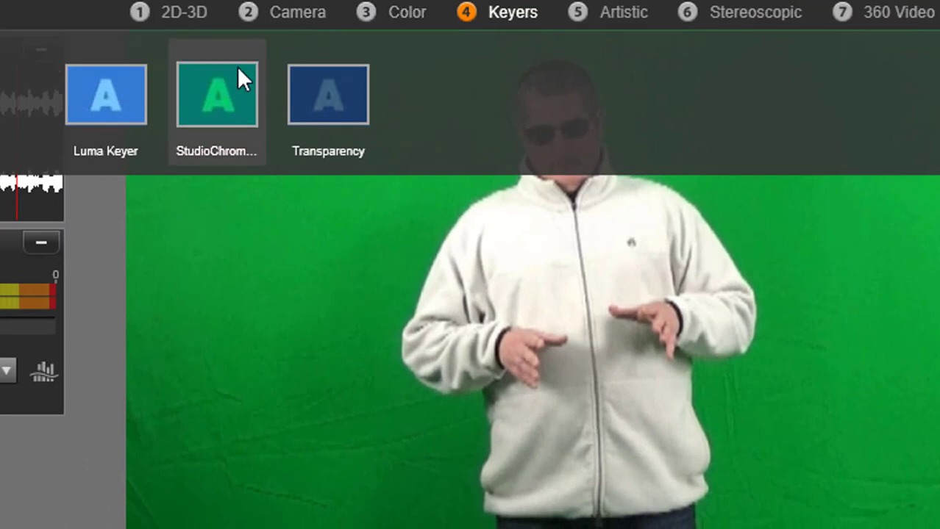
{"action": "left_click", "coordinate": [233, 69]}
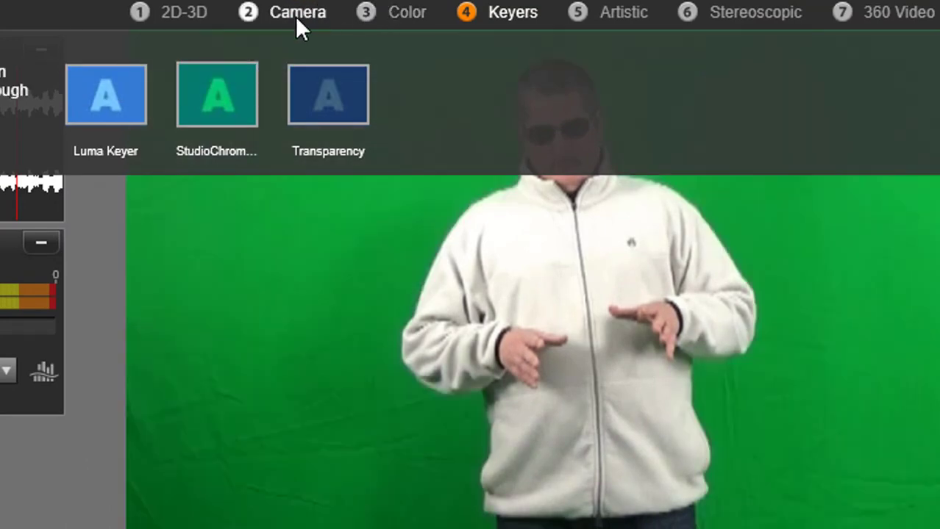
{"action": "mouse_move", "coordinate": [206, 82]}
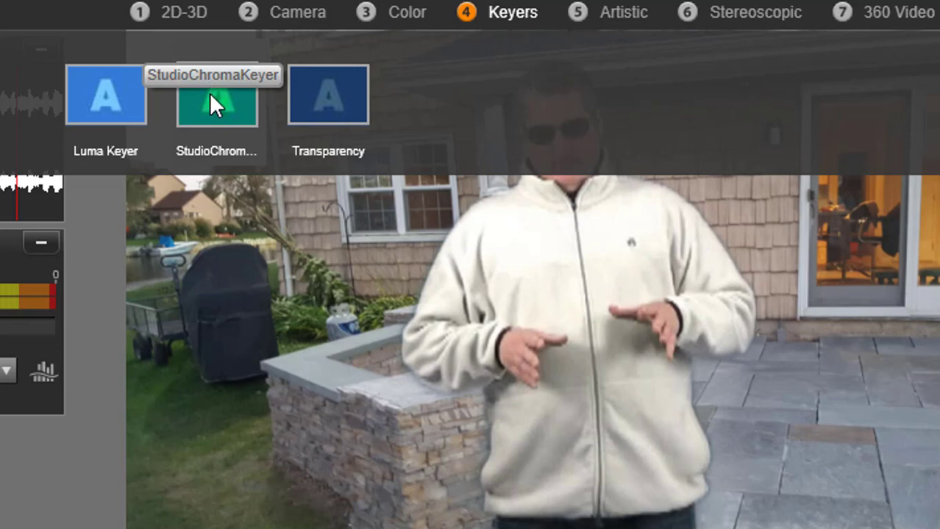
{"action": "left_click", "coordinate": [211, 94]}
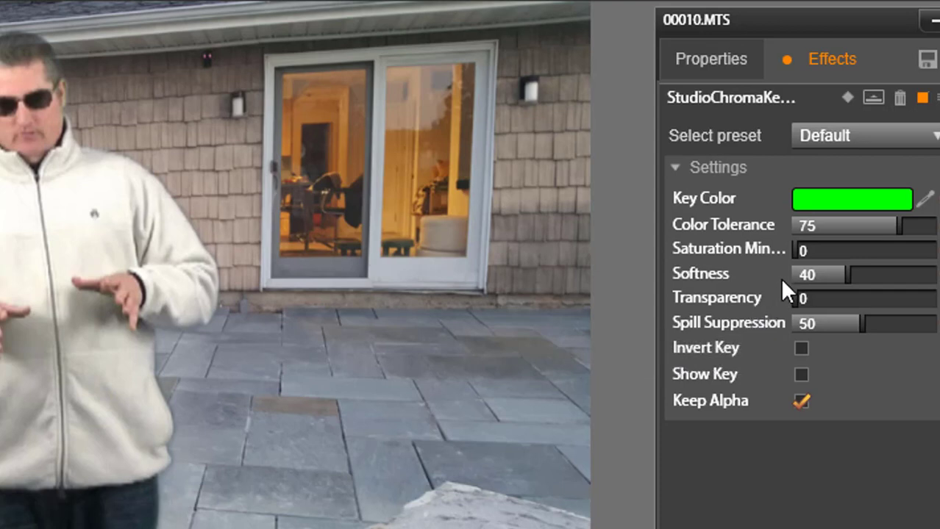
{"action": "left_click", "coordinate": [897, 225]}
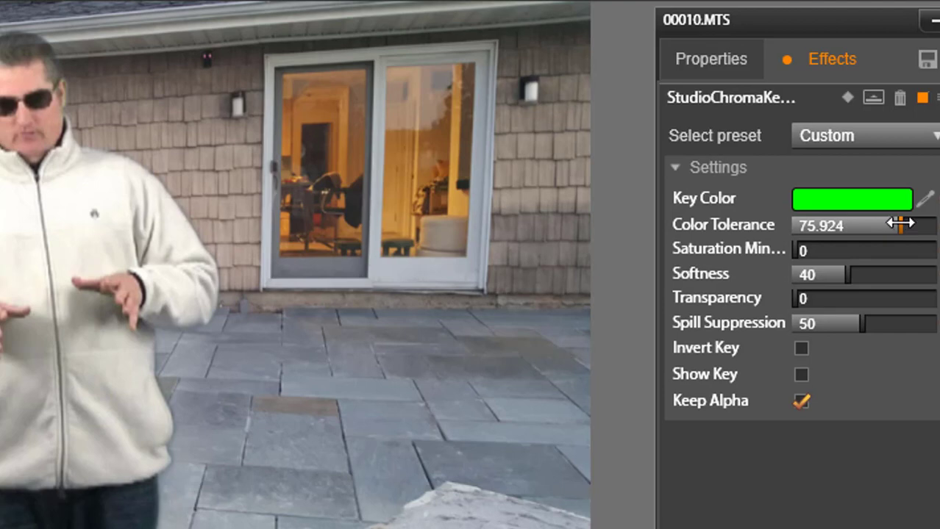
Drag Color Tolerance down to 0, then back up to 53.603 to compare the key.
{"action": "left_click_drag", "start_coordinate": [894, 218], "coordinate": [675, 228]}
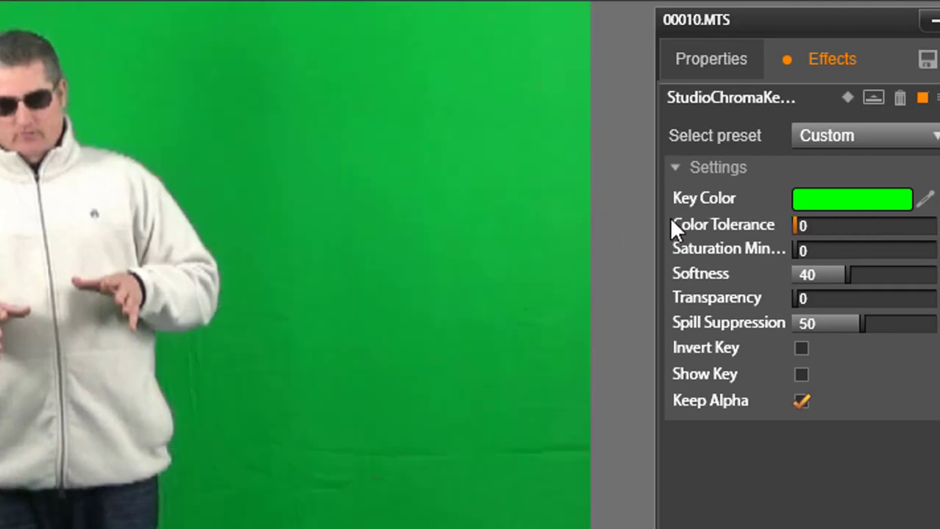
{"action": "left_click_drag", "start_coordinate": [793, 225], "coordinate": [938, 216]}
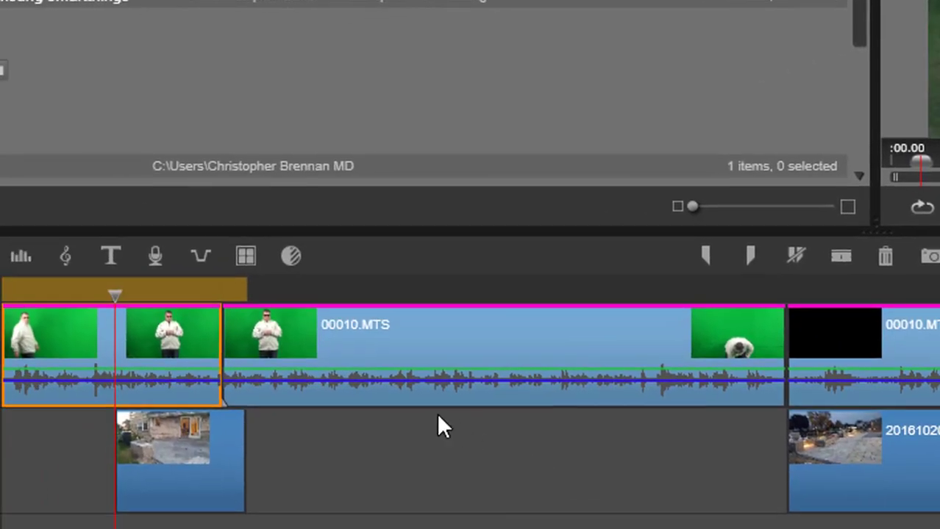
Scrub back to the keyed opening and play it through to review the chroma key.
{"action": "left_click_drag", "start_coordinate": [113, 294], "coordinate": [162, 293]}
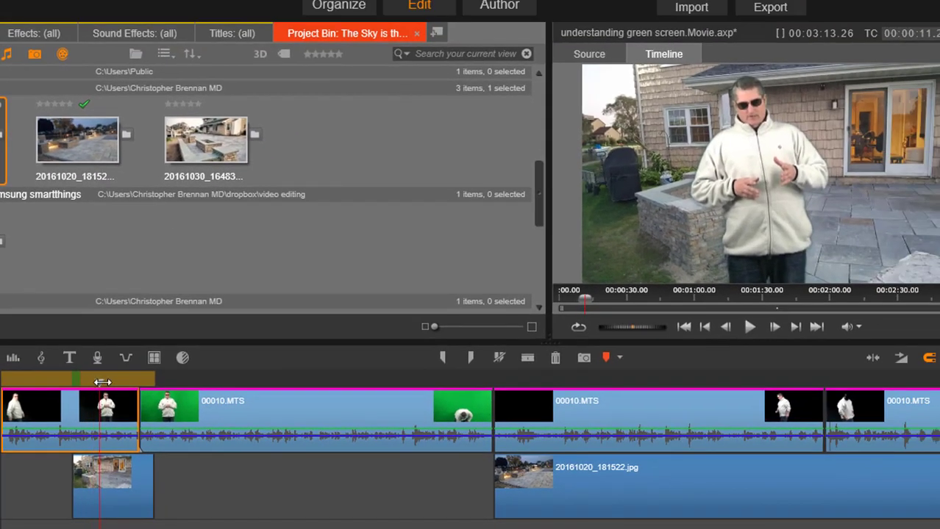
{"action": "left_click_drag", "start_coordinate": [102, 382], "coordinate": [216, 389]}
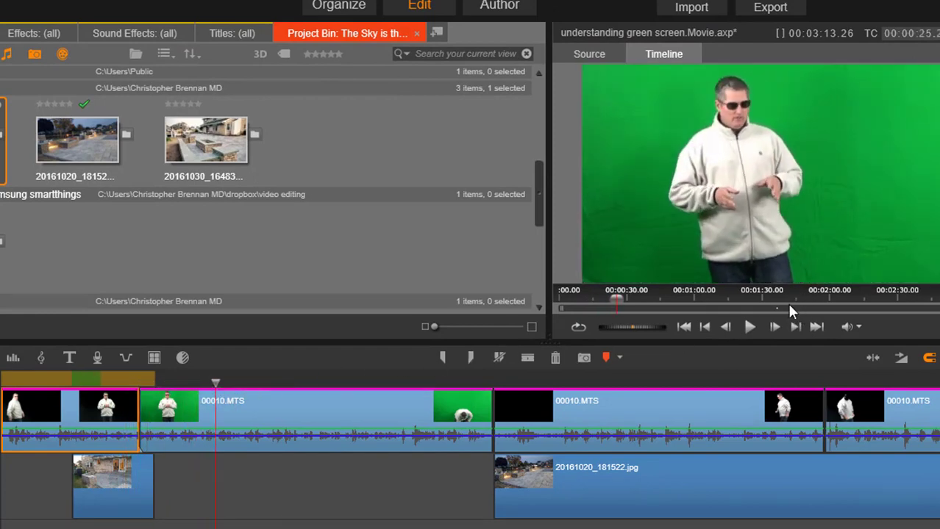
{"action": "left_click", "coordinate": [750, 328]}
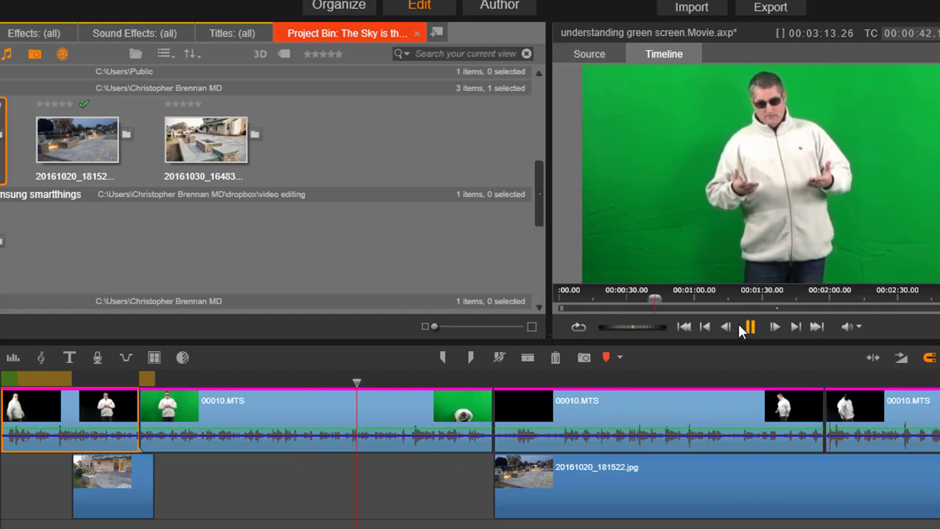
{"action": "left_click", "coordinate": [749, 328]}
Move the playhead to the one-minute mark and play into the dusk patio section.
{"action": "left_click_drag", "start_coordinate": [360, 382], "coordinate": [475, 385]}
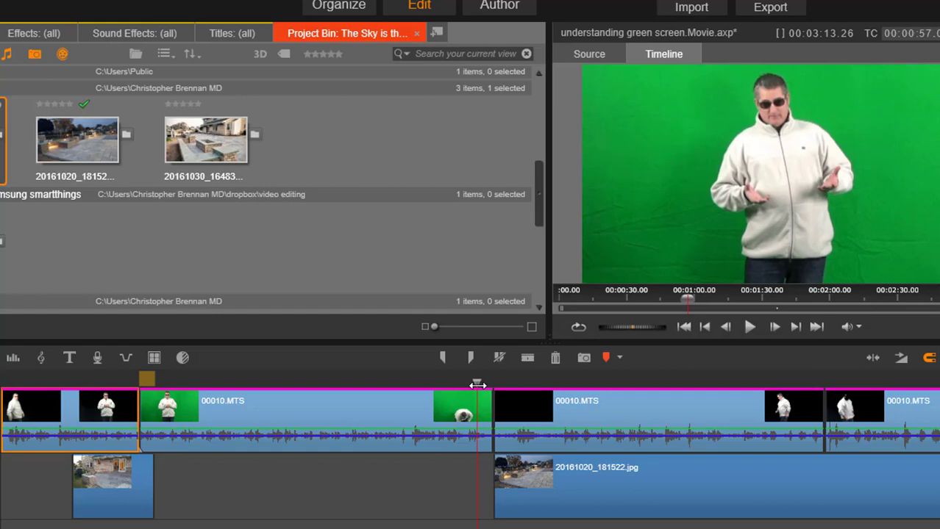
{"action": "left_click_drag", "start_coordinate": [477, 384], "coordinate": [478, 384]}
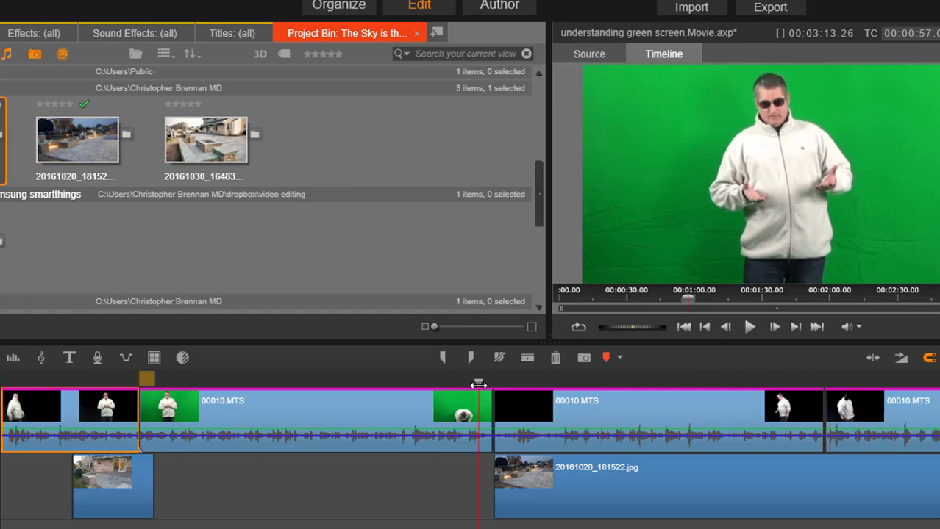
{"action": "left_click_drag", "start_coordinate": [480, 385], "coordinate": [495, 384]}
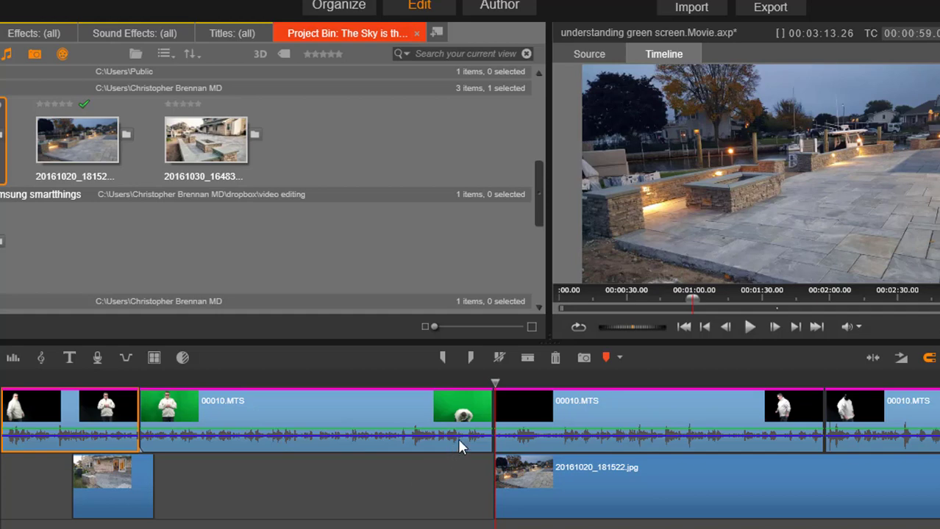
{"action": "left_click", "coordinate": [750, 327]}
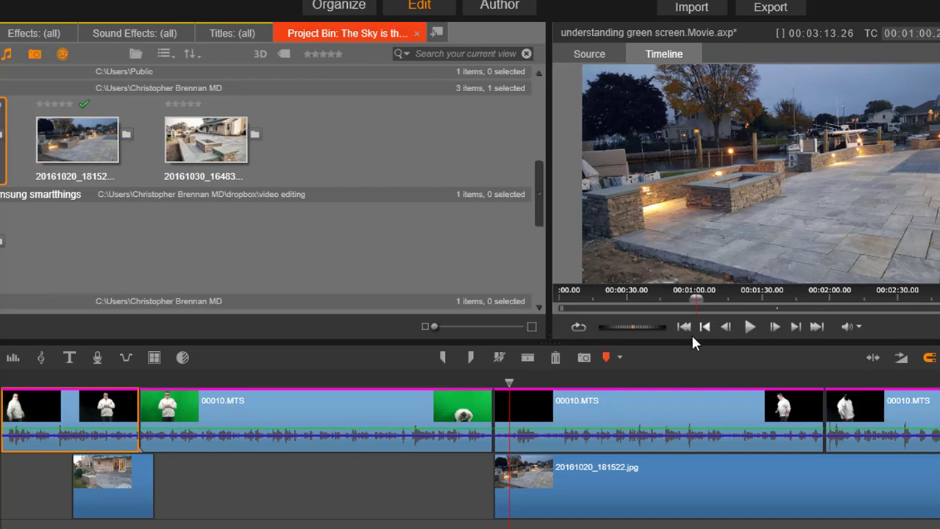
{"action": "right_click", "coordinate": [534, 405]}
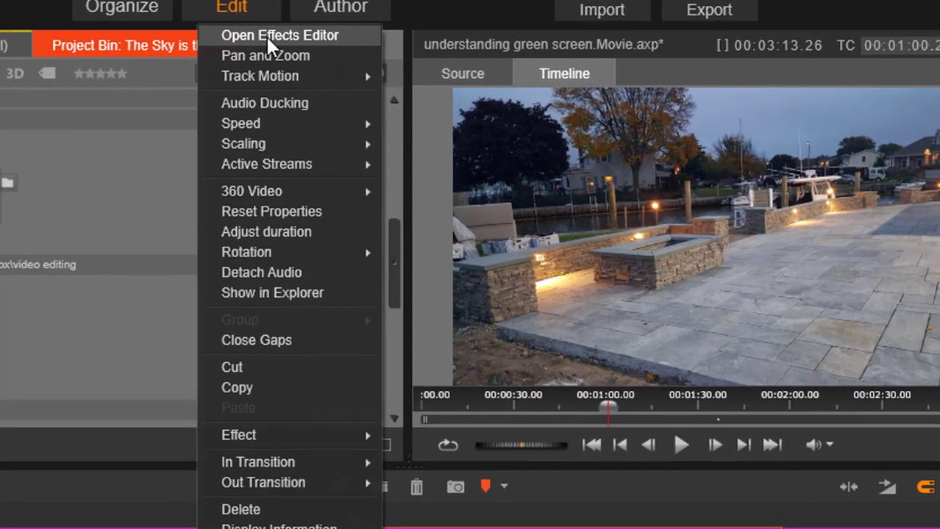
{"action": "left_click", "coordinate": [266, 35]}
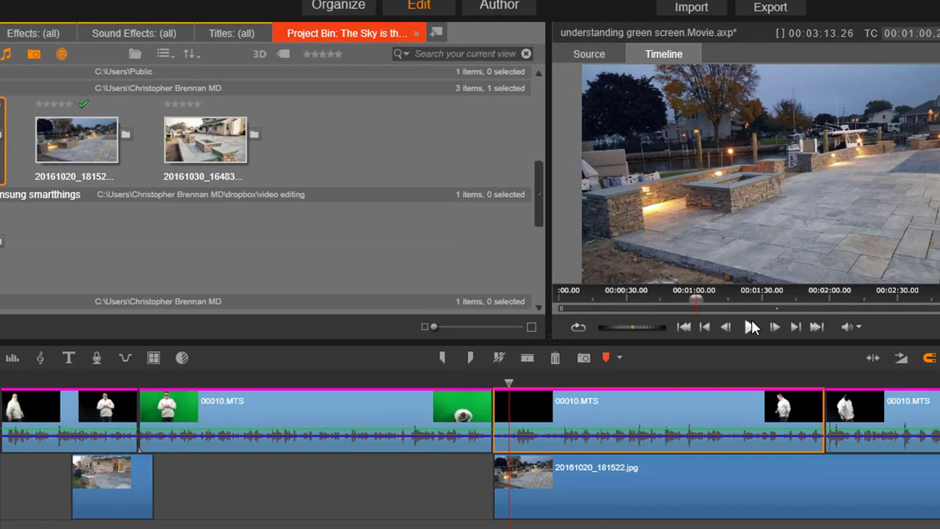
{"action": "left_click", "coordinate": [752, 327]}
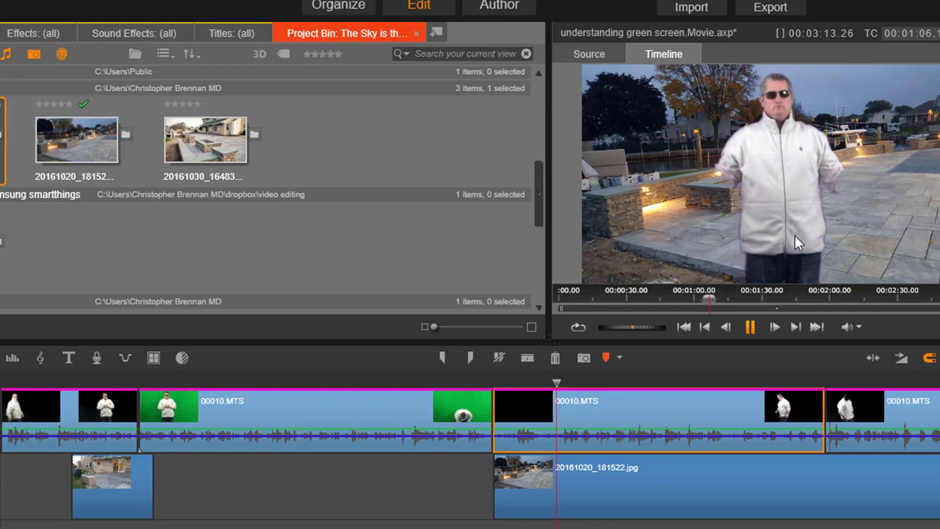
{"action": "left_click", "coordinate": [750, 328]}
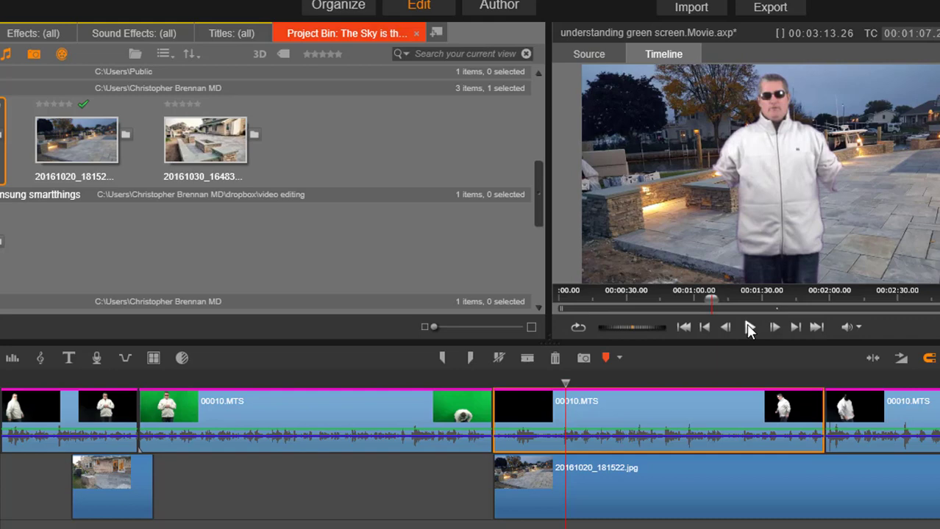
{"action": "left_click", "coordinate": [750, 328]}
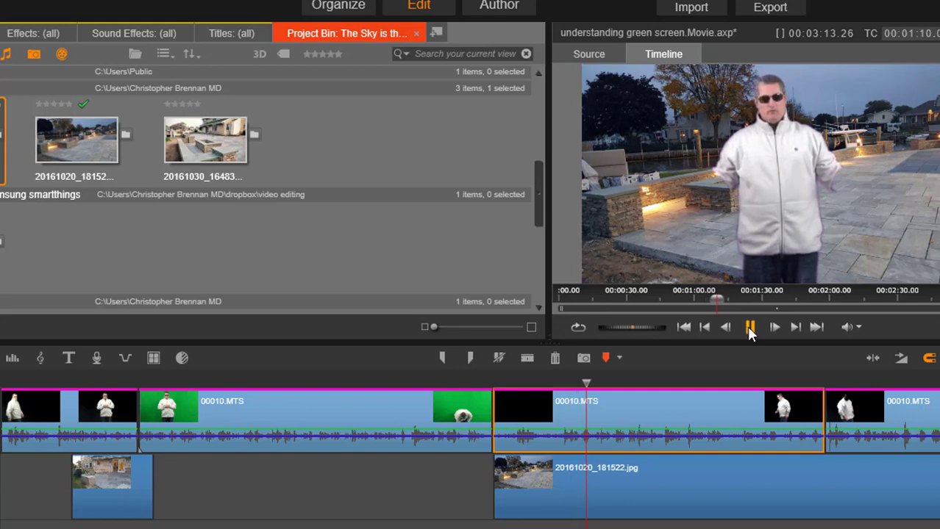
{"action": "left_click_drag", "start_coordinate": [597, 384], "coordinate": [794, 380]}
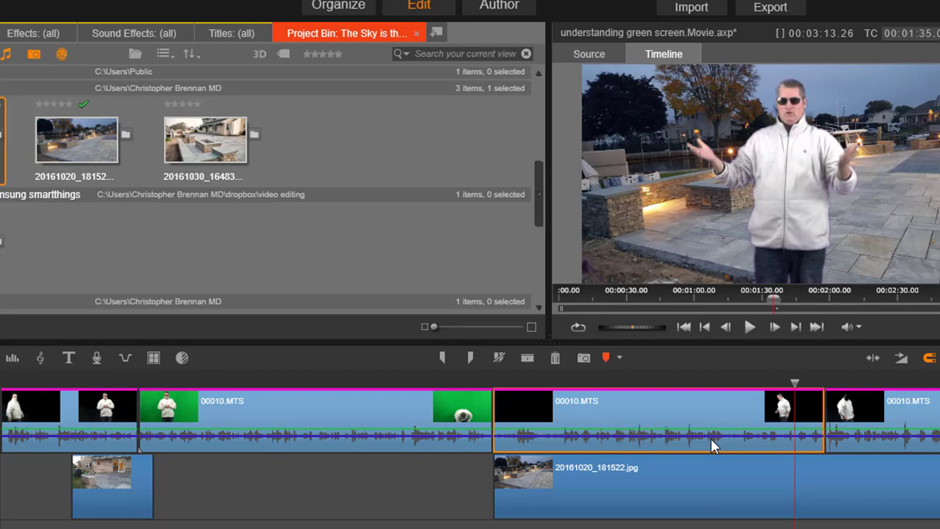
{"action": "left_click", "coordinate": [698, 482]}
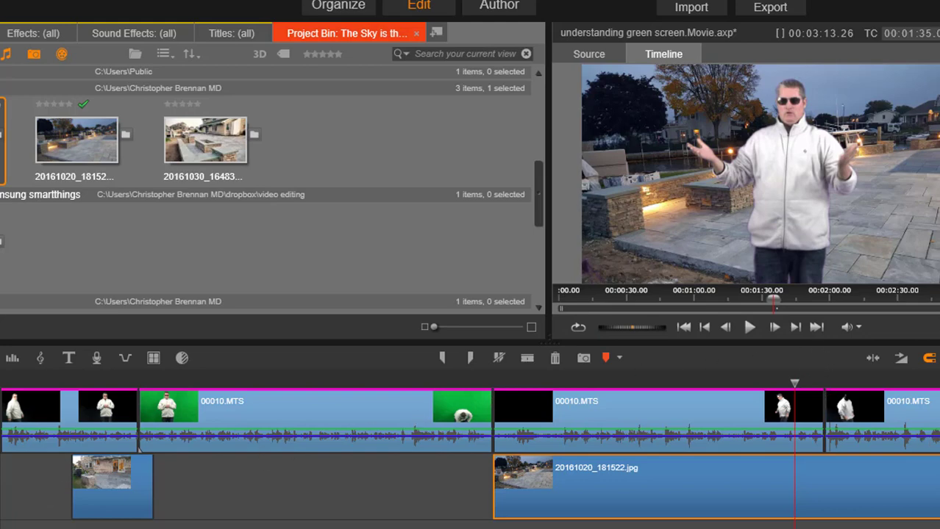
{"action": "left_click_drag", "start_coordinate": [793, 384], "coordinate": [840, 376]}
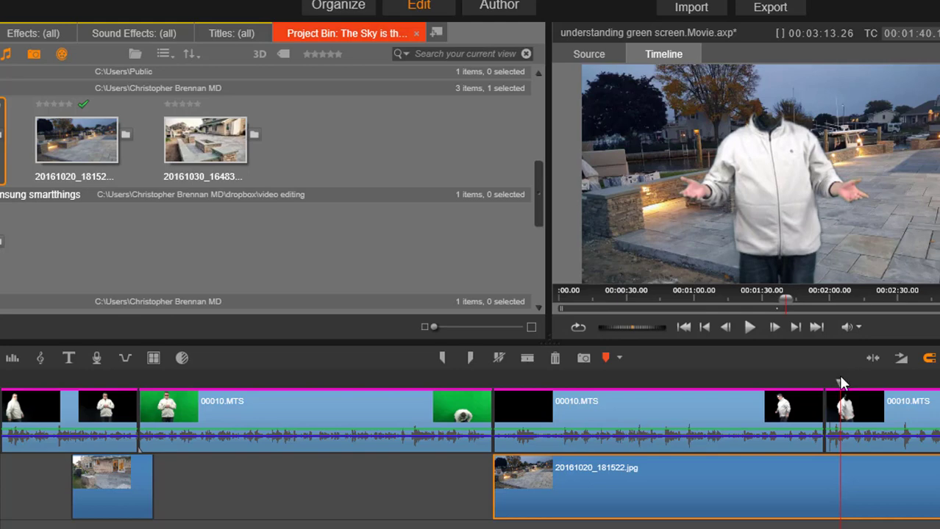
{"action": "right_click", "coordinate": [852, 397]}
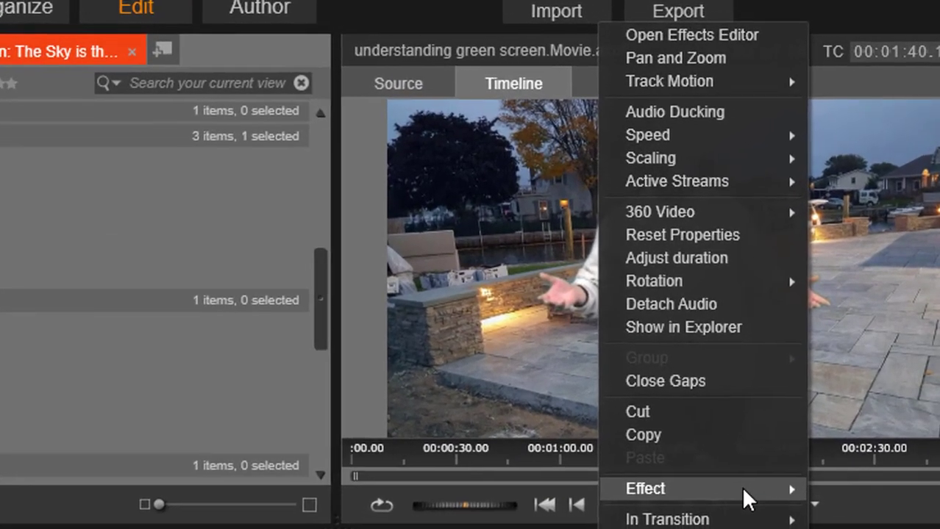
{"action": "mouse_move", "coordinate": [824, 321]}
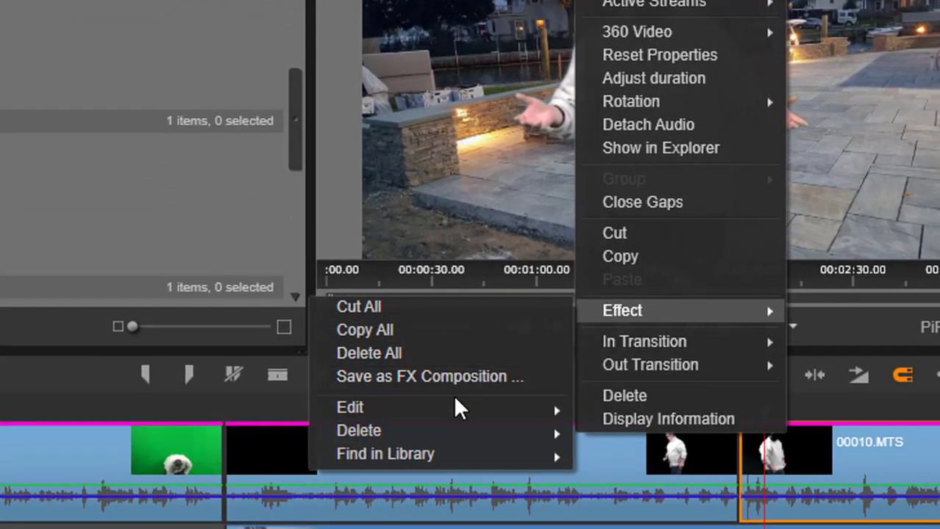
{"action": "mouse_move", "coordinate": [455, 403]}
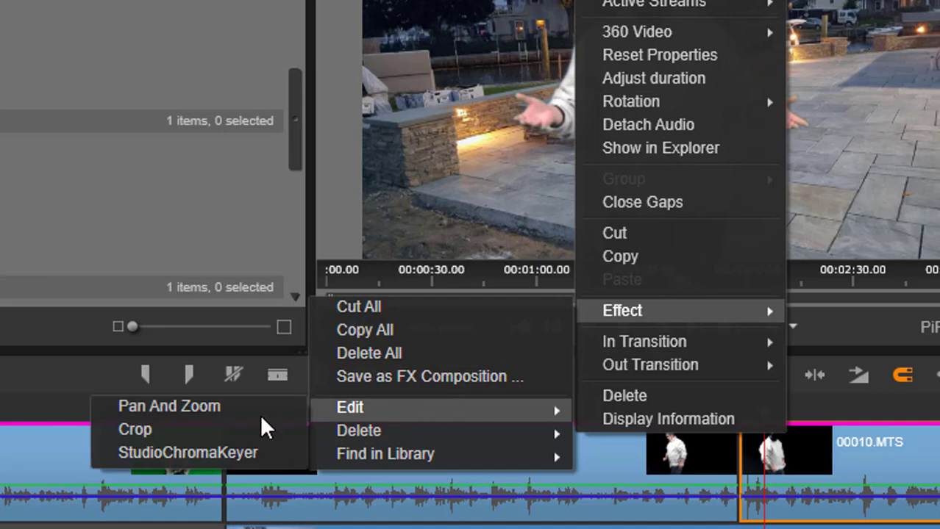
{"action": "left_click", "coordinate": [184, 451]}
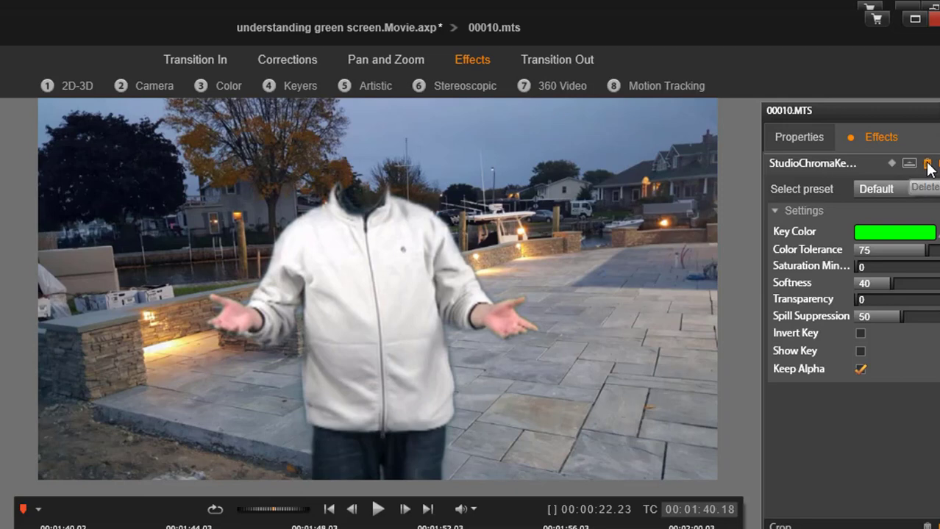
{"action": "left_click", "coordinate": [927, 164]}
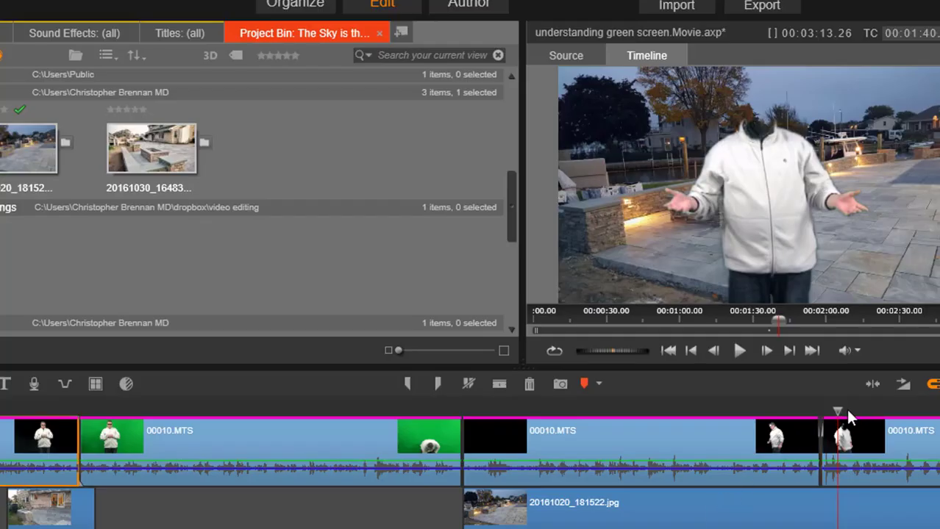
{"action": "mouse_move", "coordinate": [840, 409]}
{"action": "left_mouse_down"}
{"action": "mouse_move", "coordinate": [939, 406]}
{"action": "mouse_move", "coordinate": [891, 427]}
{"action": "mouse_move", "coordinate": [833, 432]}
{"action": "mouse_move", "coordinate": [939, 427]}
{"action": "left_mouse_up"}
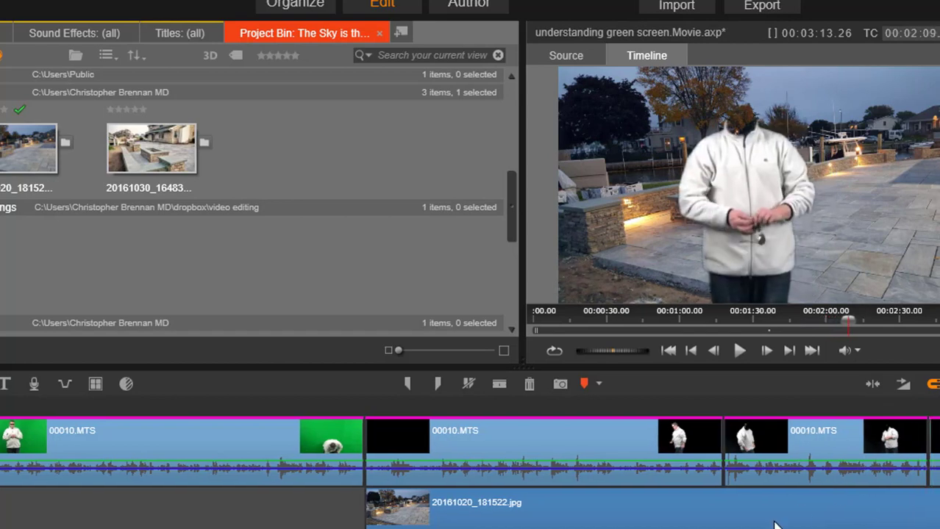
{"action": "scroll", "coordinate": [334, 474], "scroll_direction": "right", "scroll_amount": 10}
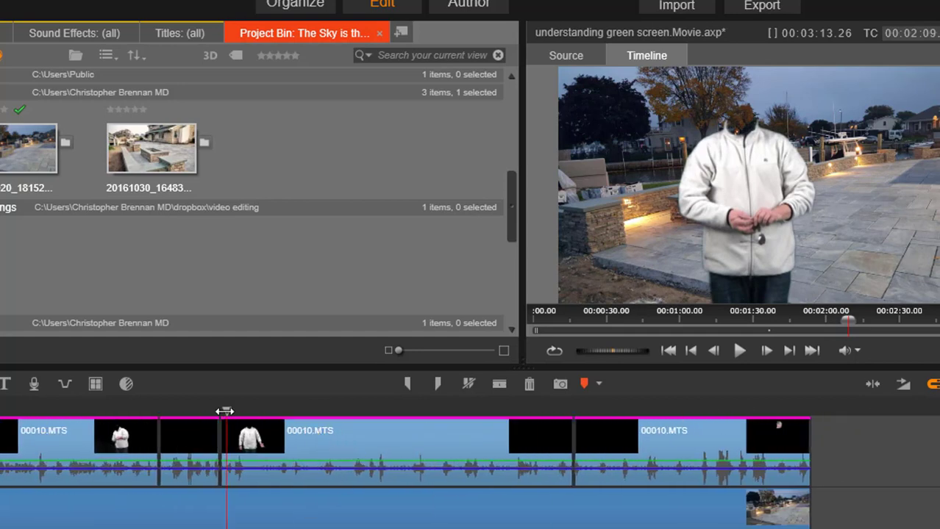
{"action": "left_click_drag", "start_coordinate": [223, 411], "coordinate": [276, 397]}
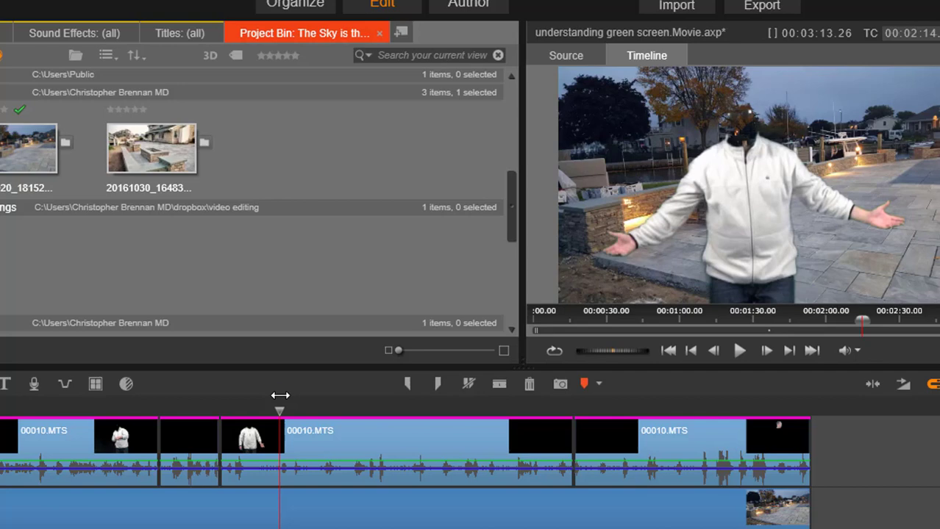
{"action": "left_click_drag", "start_coordinate": [280, 396], "coordinate": [795, 413]}
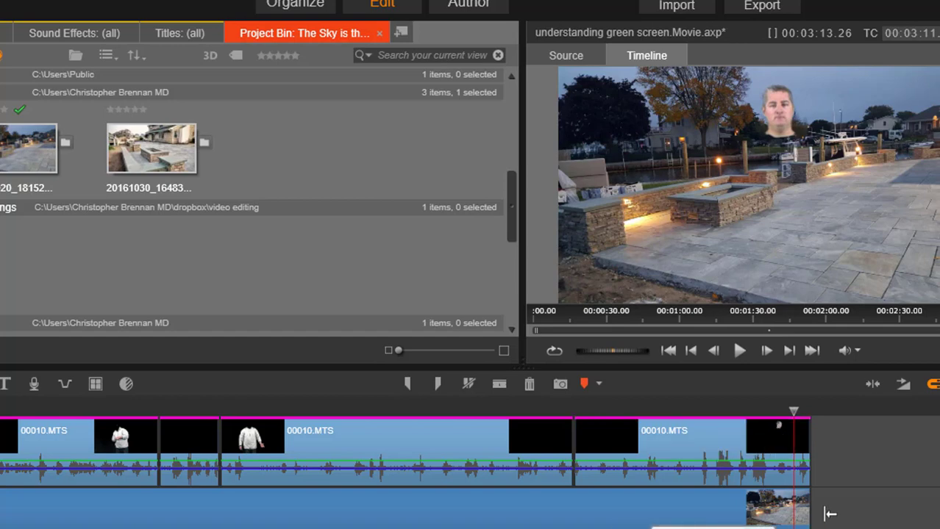
Shorten, then re-extend the patio photo to the final 00010.MTS clip's end, leaving no black gap.
{"action": "left_click", "coordinate": [798, 520]}
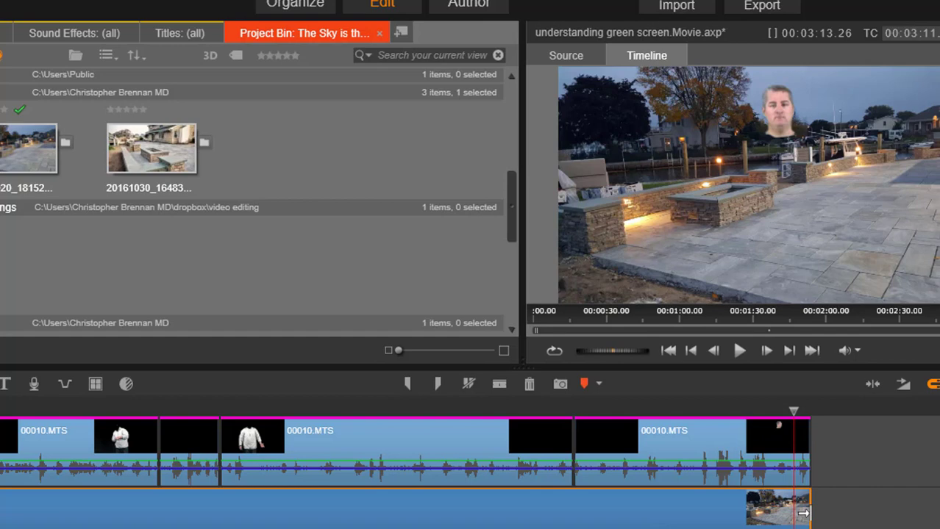
{"action": "left_click_drag", "start_coordinate": [803, 510], "coordinate": [790, 510]}
{"action": "left_click_drag", "start_coordinate": [792, 410], "coordinate": [800, 410]}
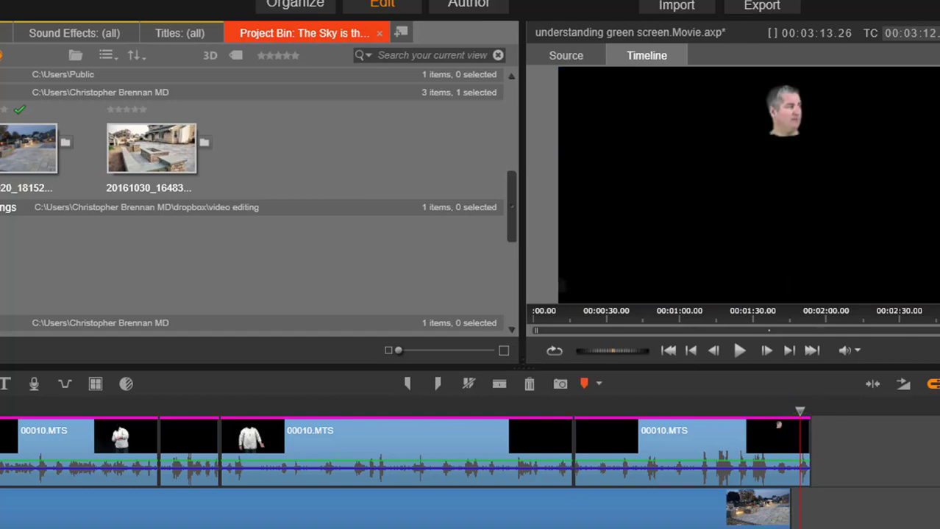
{"action": "left_click", "coordinate": [779, 524]}
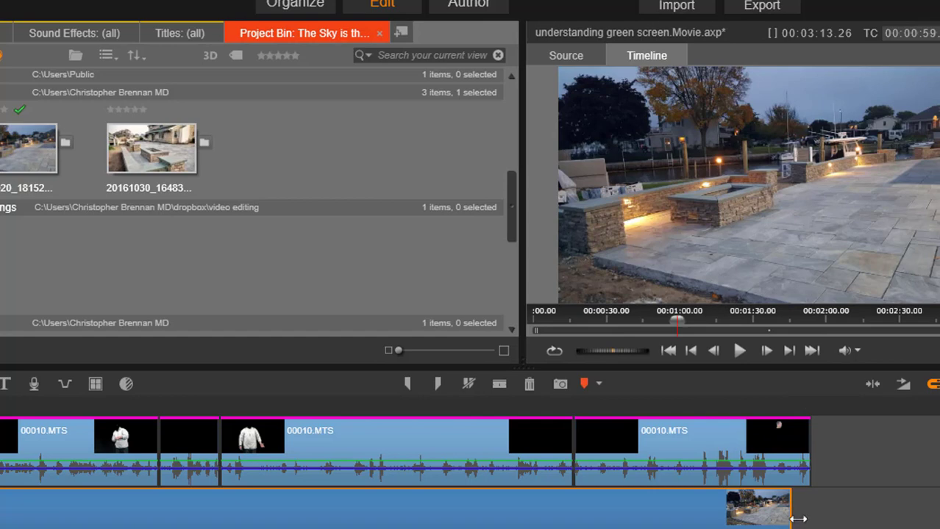
{"action": "left_click_drag", "start_coordinate": [798, 519], "coordinate": [809, 516]}
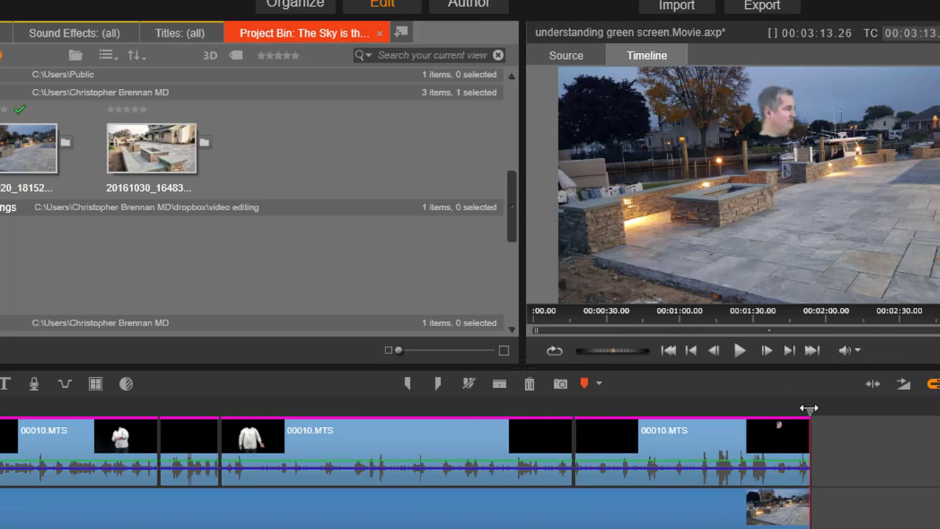
{"action": "left_click_drag", "start_coordinate": [808, 409], "coordinate": [788, 410]}
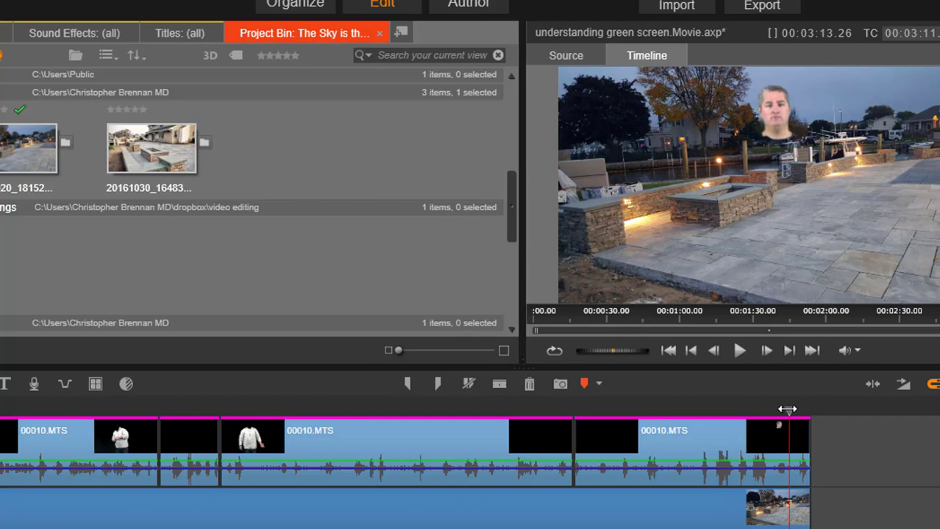
{"action": "left_click_drag", "start_coordinate": [786, 409], "coordinate": [96, 389]}
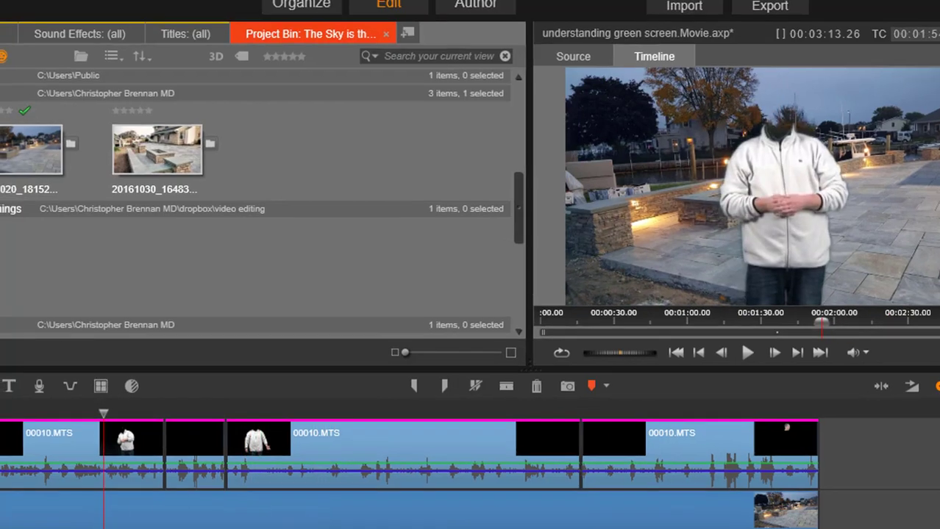
Open the prison walls.Movie.axp project from the Green Screen folder.
{"action": "left_click", "coordinate": [69, 10]}
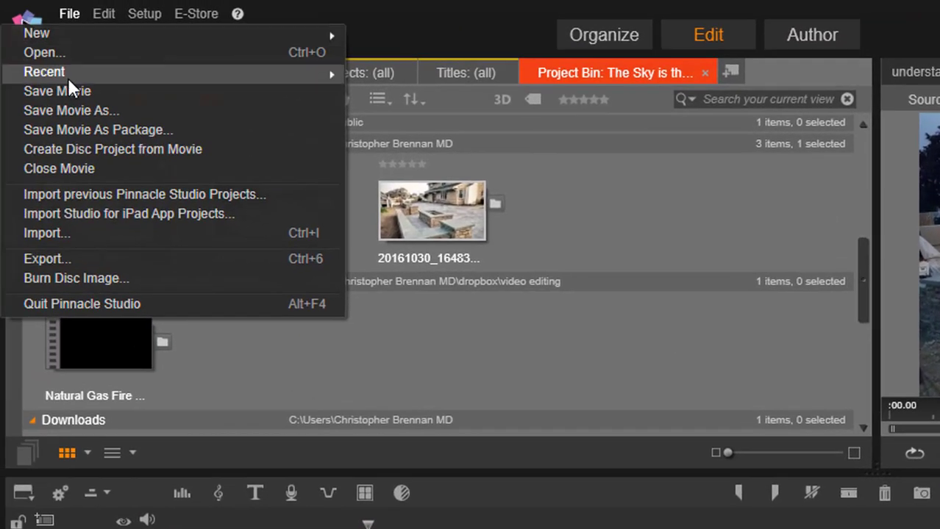
{"action": "left_click", "coordinate": [68, 90]}
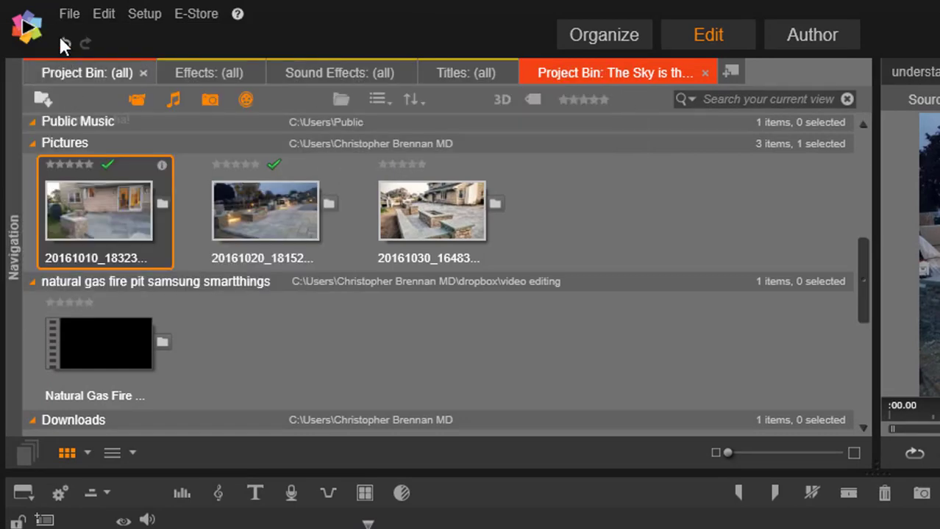
{"action": "left_click", "coordinate": [65, 12]}
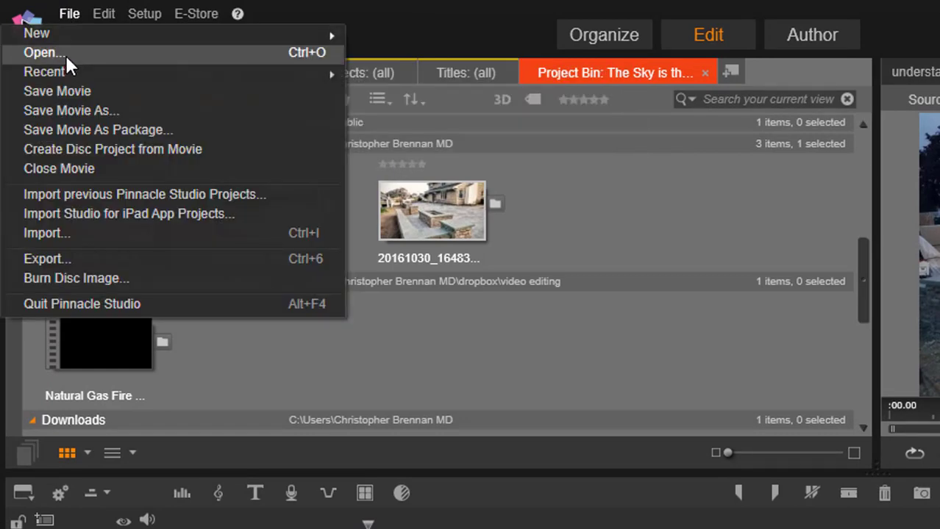
{"action": "left_click", "coordinate": [64, 52]}
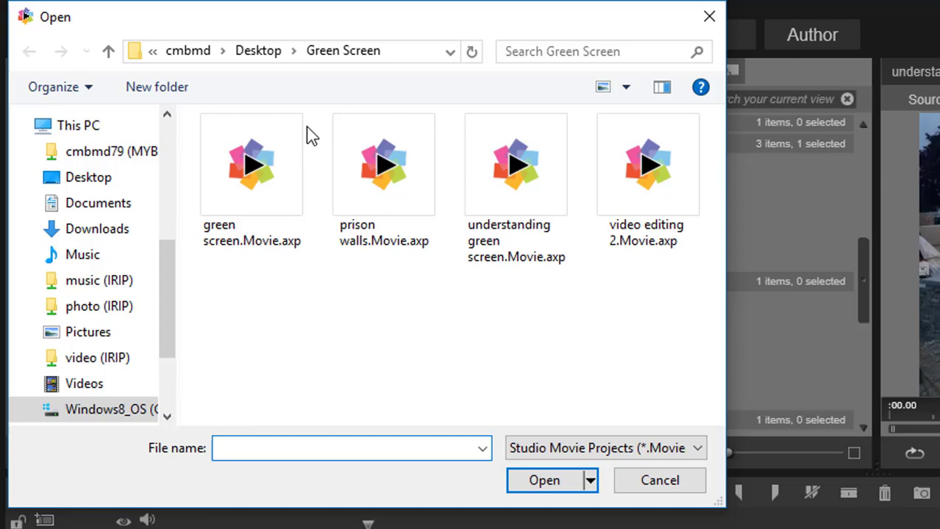
{"action": "double_click", "coordinate": [410, 197]}
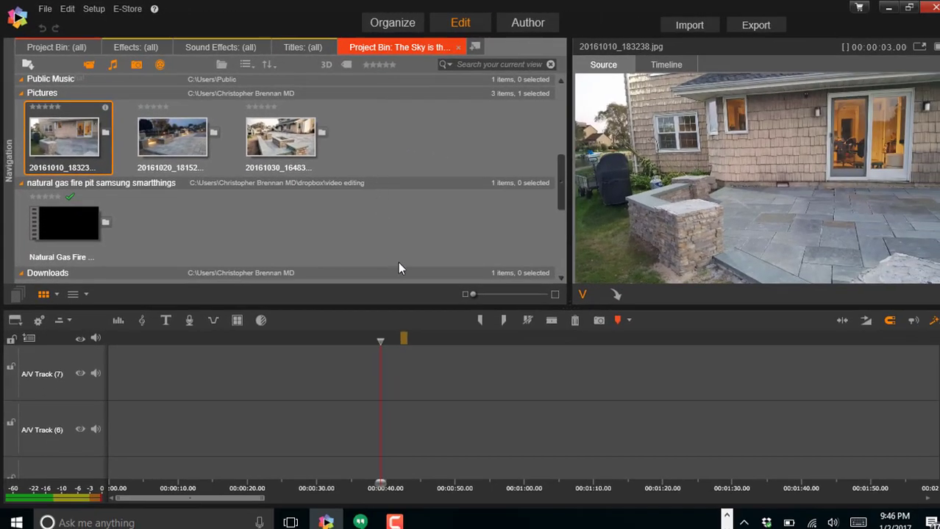
{"action": "left_click_drag", "start_coordinate": [381, 341], "coordinate": [225, 350]}
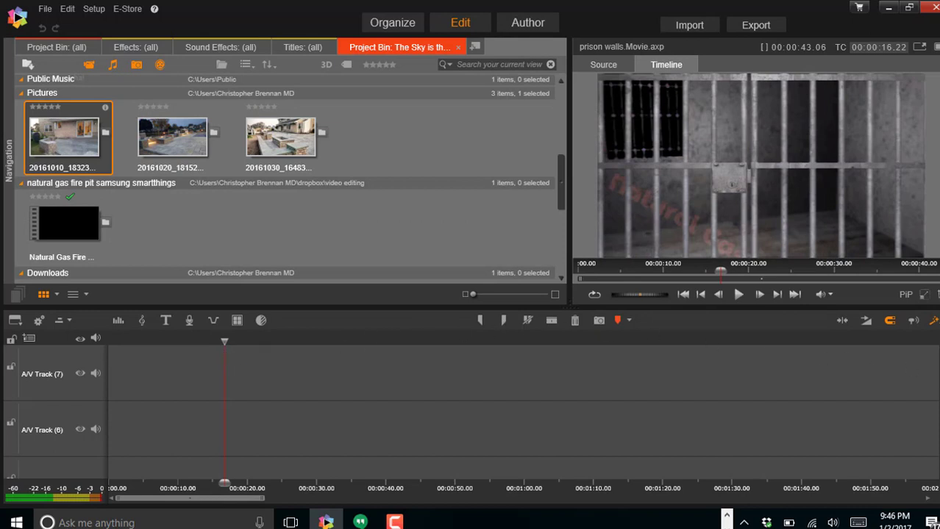
{"action": "scroll", "coordinate": [471, 412], "scroll_direction": "down", "scroll_amount": 3}
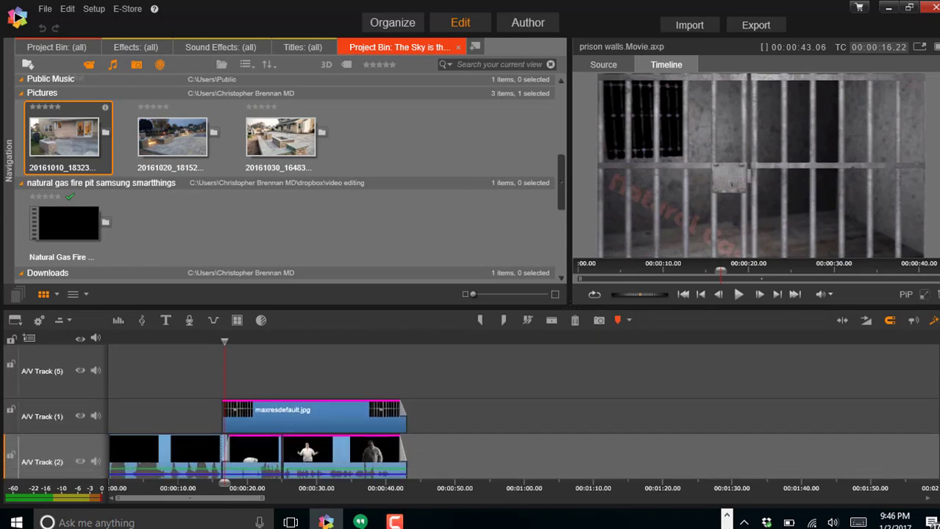
{"action": "scroll", "coordinate": [935, 432], "scroll_direction": "down", "scroll_amount": 3}
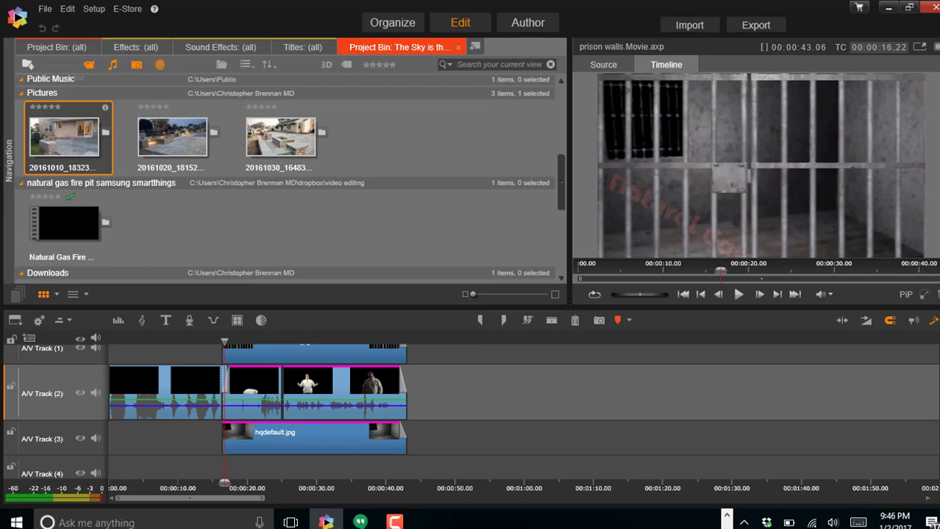
{"action": "scroll", "coordinate": [514, 409], "scroll_direction": "up", "scroll_amount": 1}
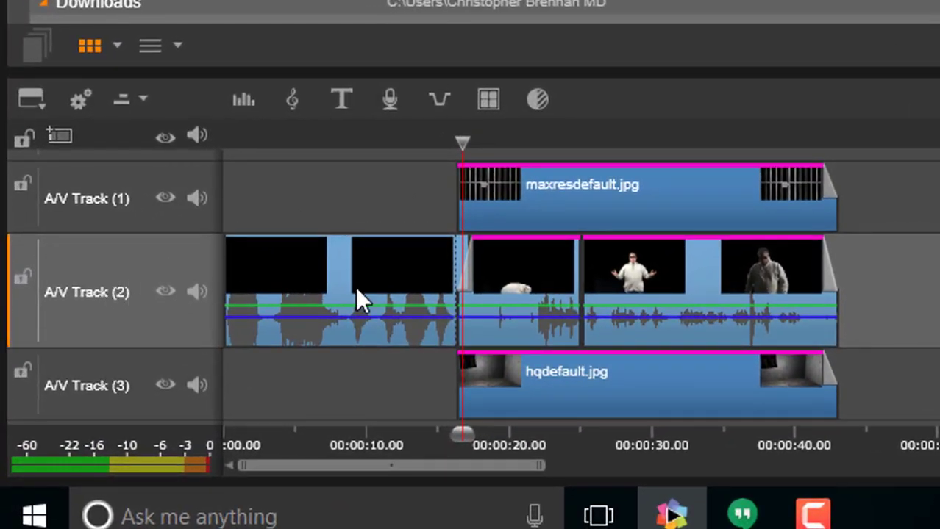
{"action": "left_click_drag", "start_coordinate": [461, 139], "coordinate": [517, 136]}
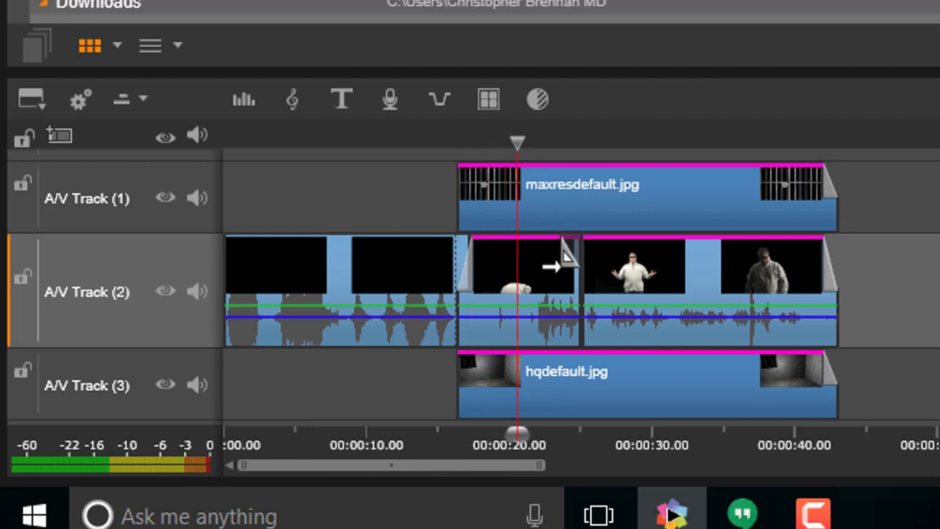
{"action": "left_click", "coordinate": [556, 288]}
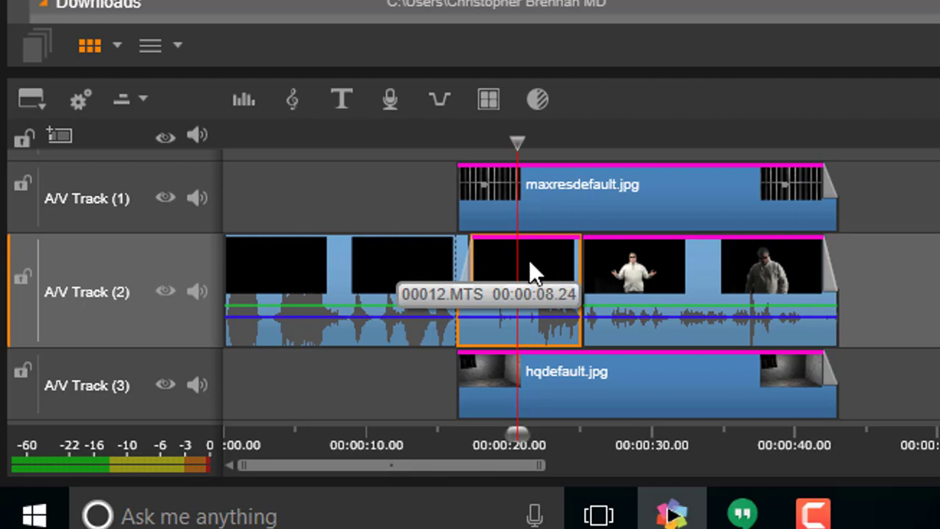
{"action": "right_click", "coordinate": [526, 261]}
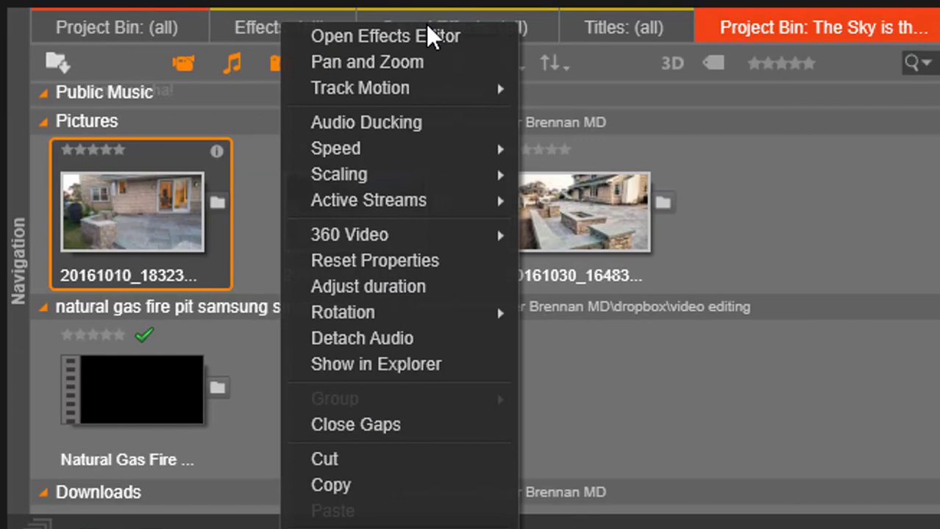
{"action": "left_click", "coordinate": [426, 33]}
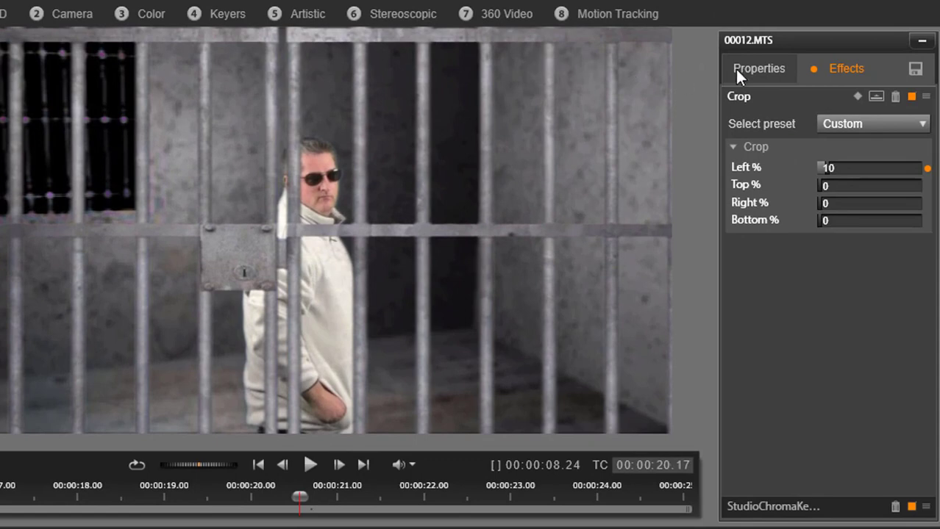
{"action": "left_click", "coordinate": [759, 96]}
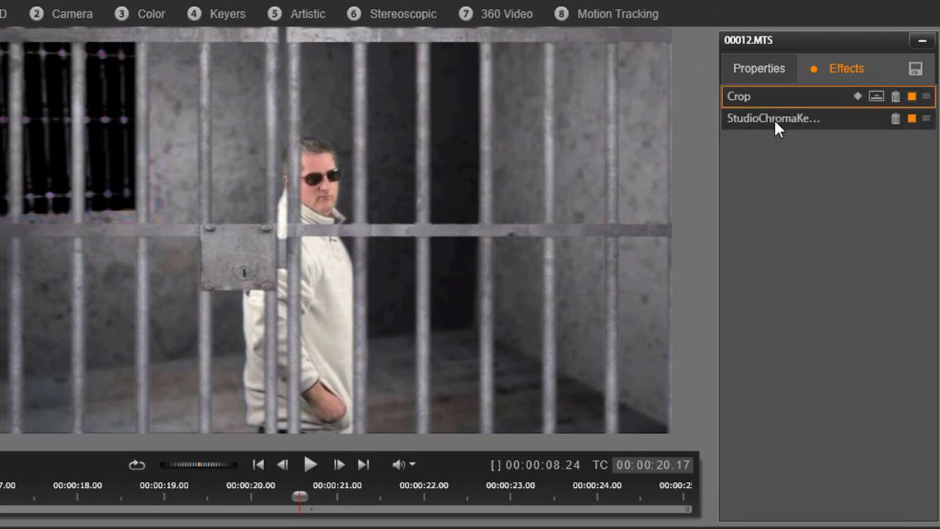
{"action": "left_click", "coordinate": [773, 121]}
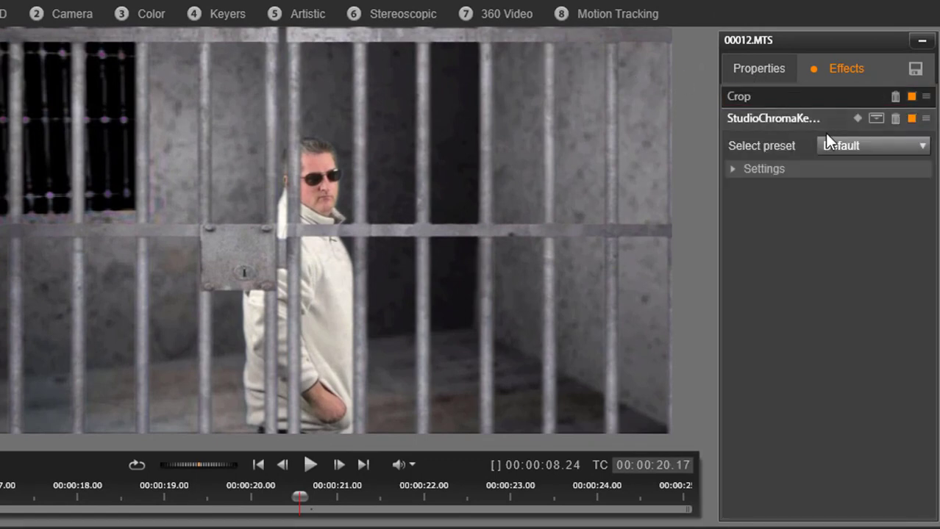
{"action": "left_click", "coordinate": [894, 118]}
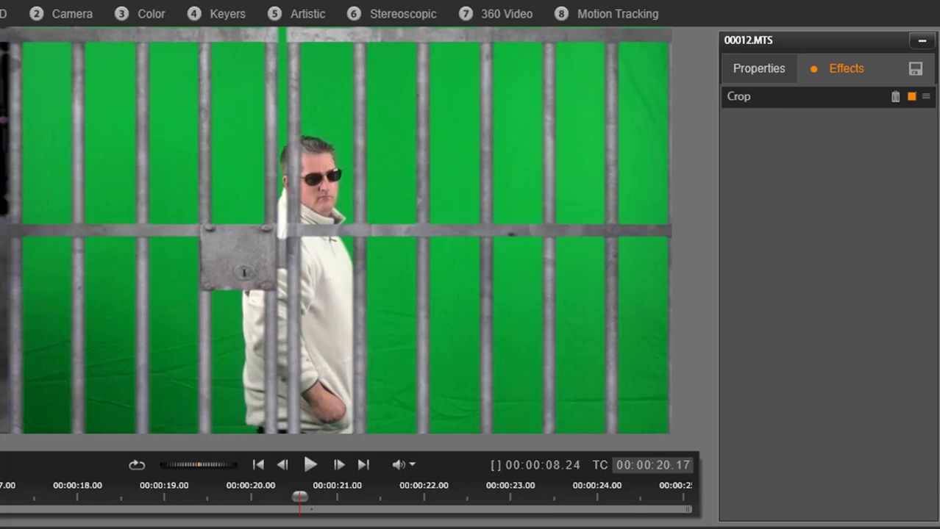
{"action": "key", "text": "ctrl+z"}
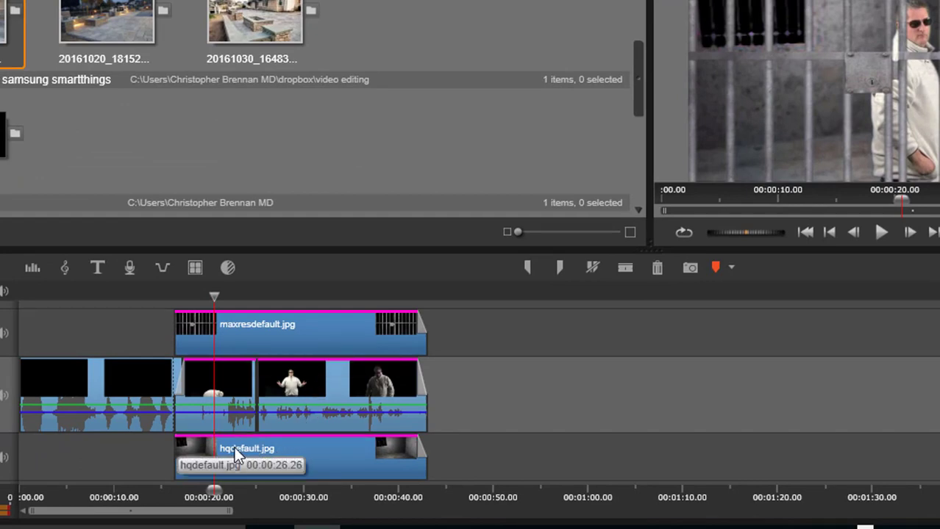
{"action": "left_click", "coordinate": [236, 455]}
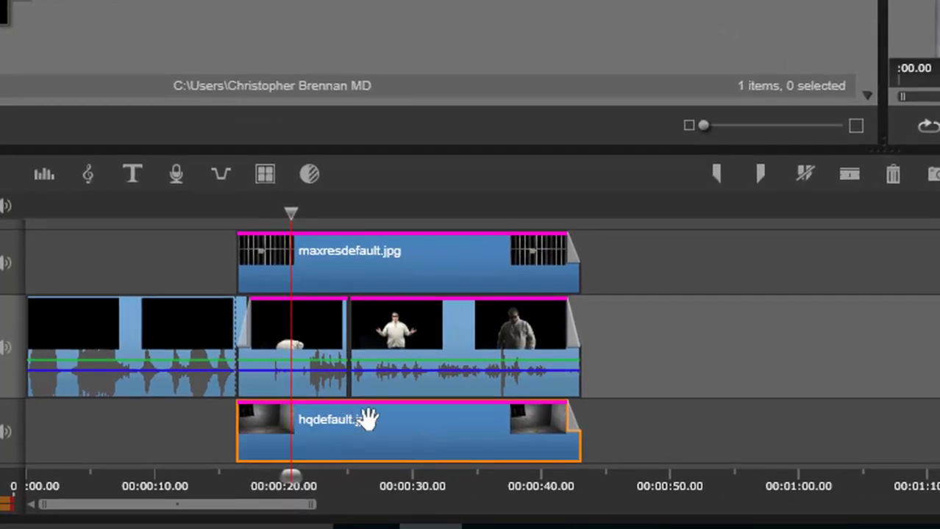
{"action": "left_click_drag", "start_coordinate": [367, 418], "coordinate": [622, 418]}
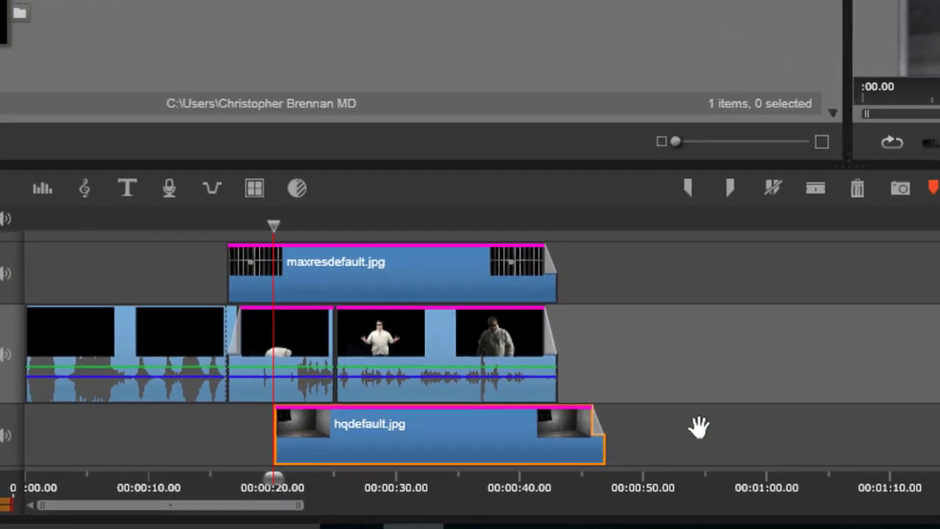
{"action": "left_click_drag", "start_coordinate": [698, 427], "coordinate": [764, 434]}
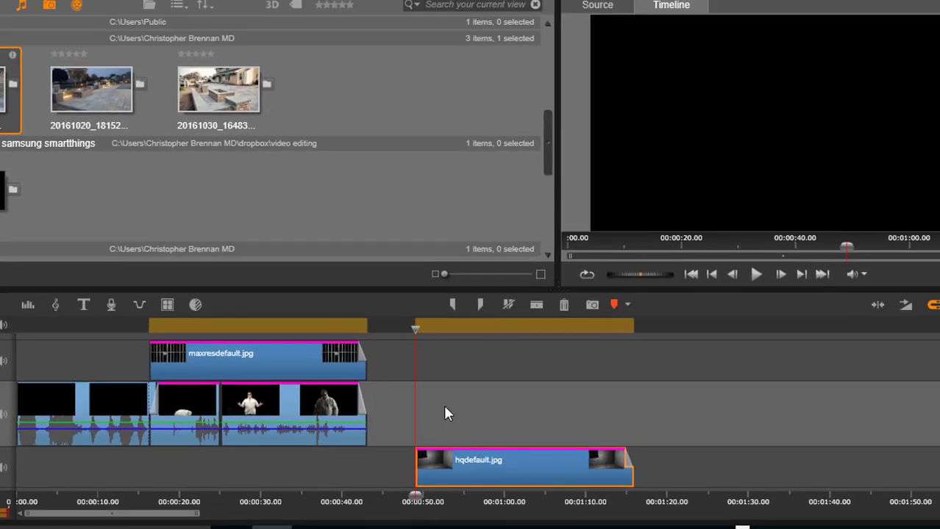
{"action": "left_click_drag", "start_coordinate": [416, 331], "coordinate": [172, 329]}
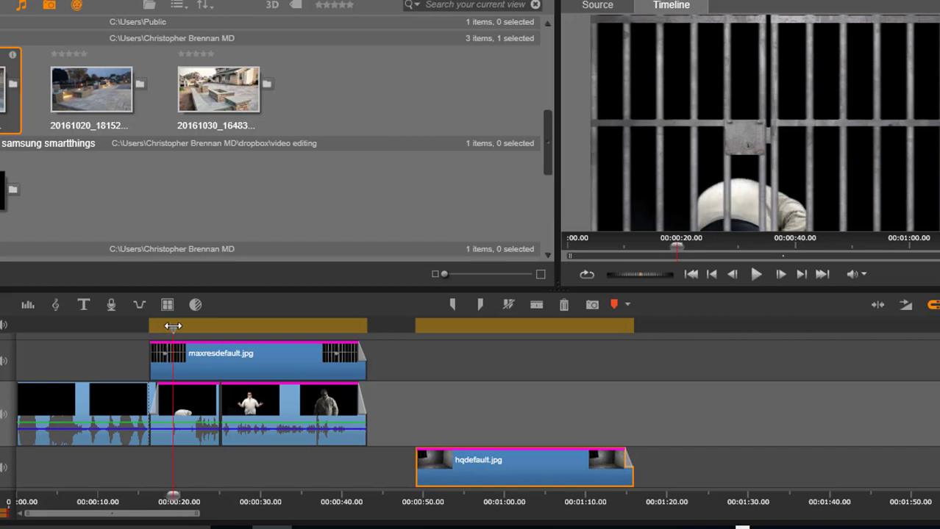
{"action": "left_click_drag", "start_coordinate": [416, 466], "coordinate": [246, 418]}
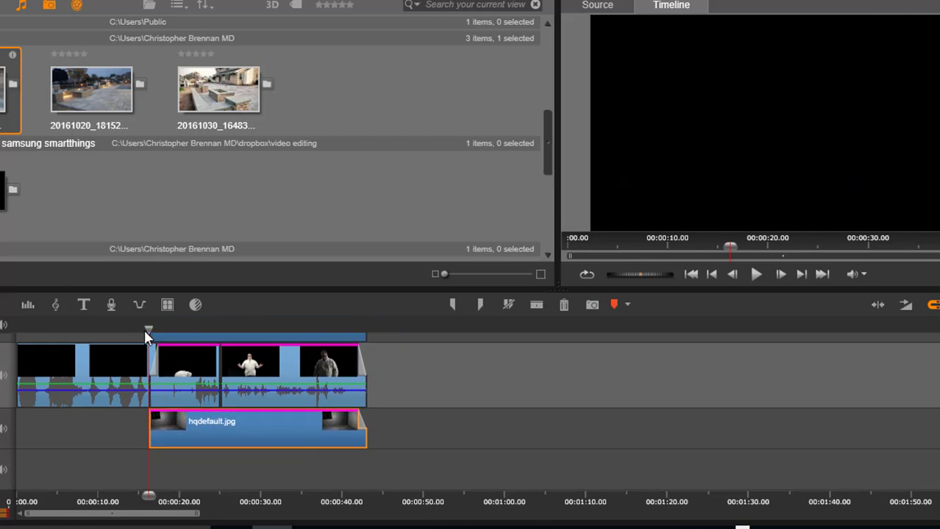
{"action": "left_click_drag", "start_coordinate": [145, 326], "coordinate": [173, 324]}
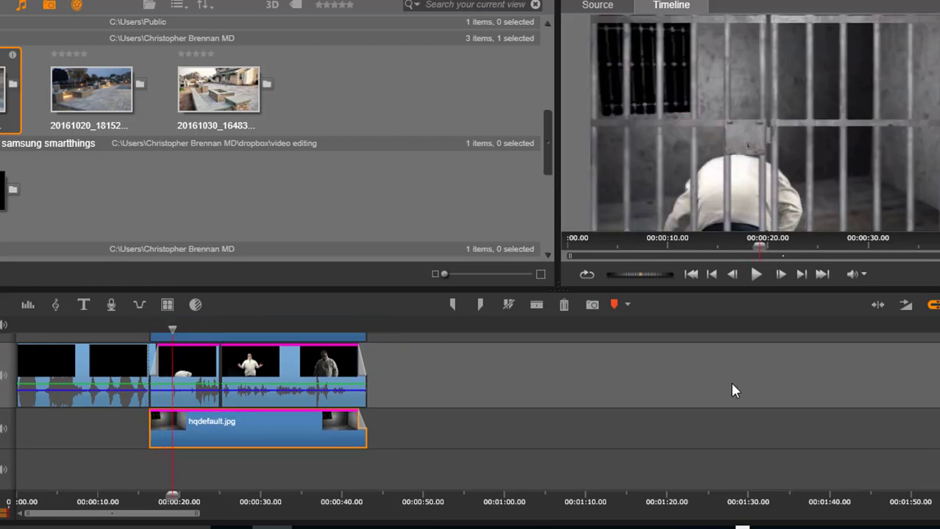
{"action": "scroll", "coordinate": [471, 411], "scroll_direction": "up", "scroll_amount": 1}
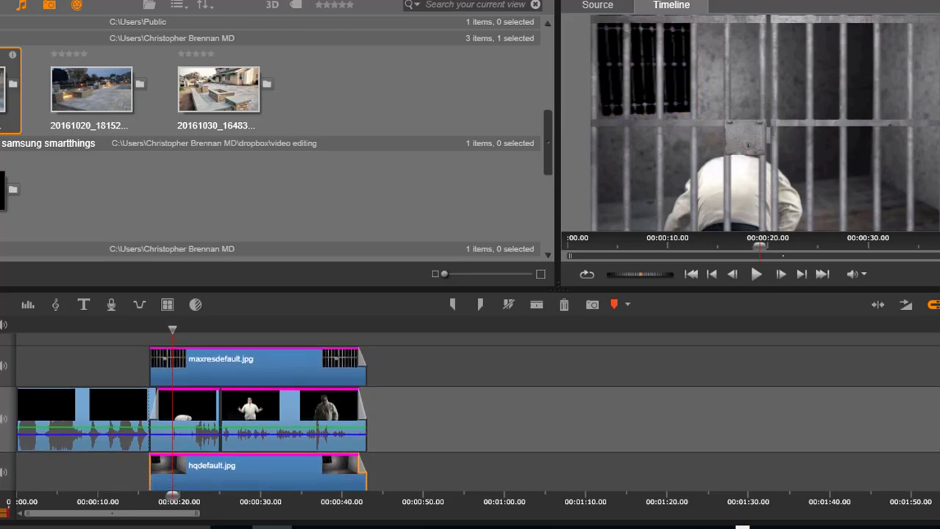
{"action": "scroll", "coordinate": [469, 417], "scroll_direction": "up", "scroll_amount": 1}
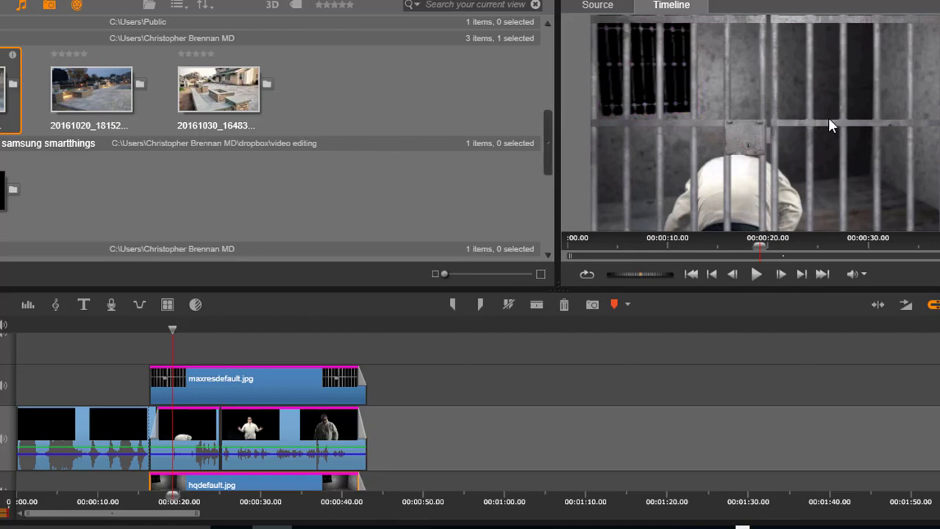
{"action": "left_click", "coordinate": [212, 382]}
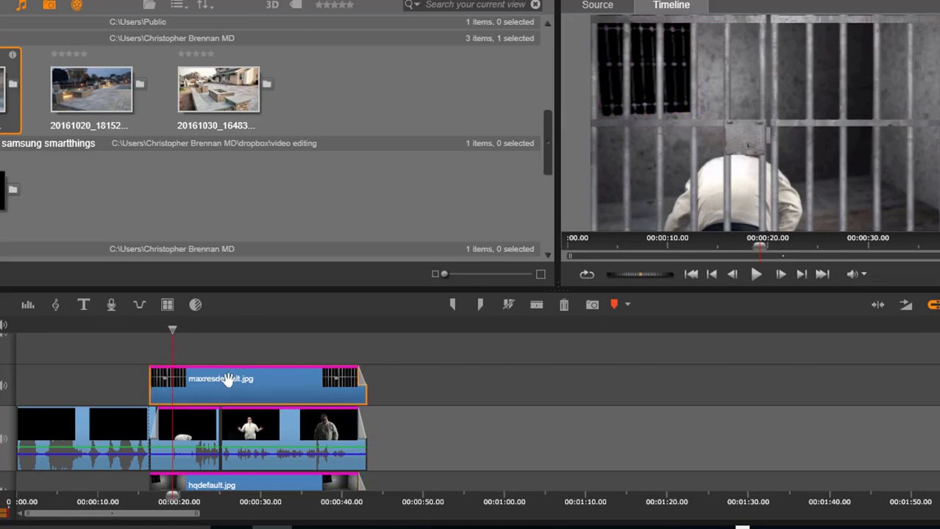
{"action": "left_click_drag", "start_coordinate": [228, 380], "coordinate": [398, 384]}
{"action": "mouse_move", "coordinate": [531, 383]}
{"action": "left_mouse_down"}
{"action": "mouse_move", "coordinate": [486, 381]}
{"action": "mouse_move", "coordinate": [545, 384]}
{"action": "left_mouse_up"}
{"action": "left_click_drag", "start_coordinate": [482, 331], "coordinate": [236, 336]}
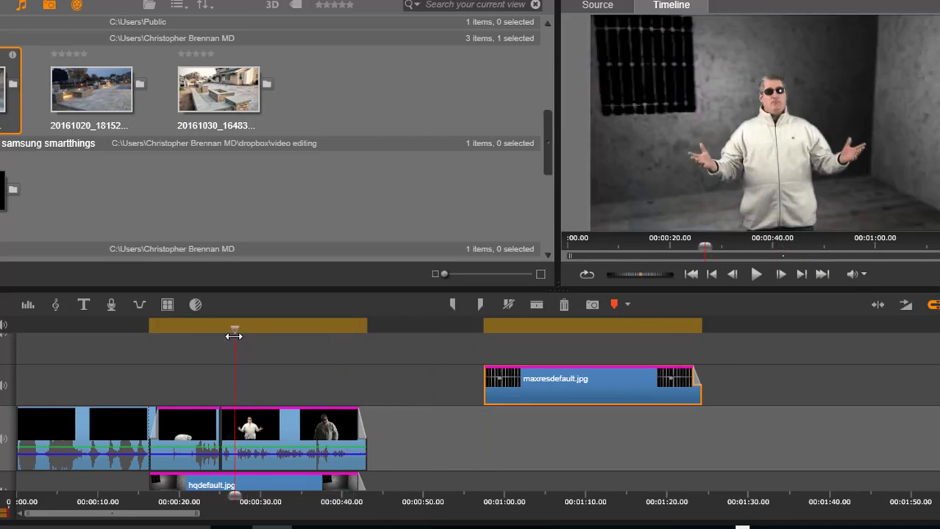
{"action": "left_click_drag", "start_coordinate": [233, 336], "coordinate": [225, 333]}
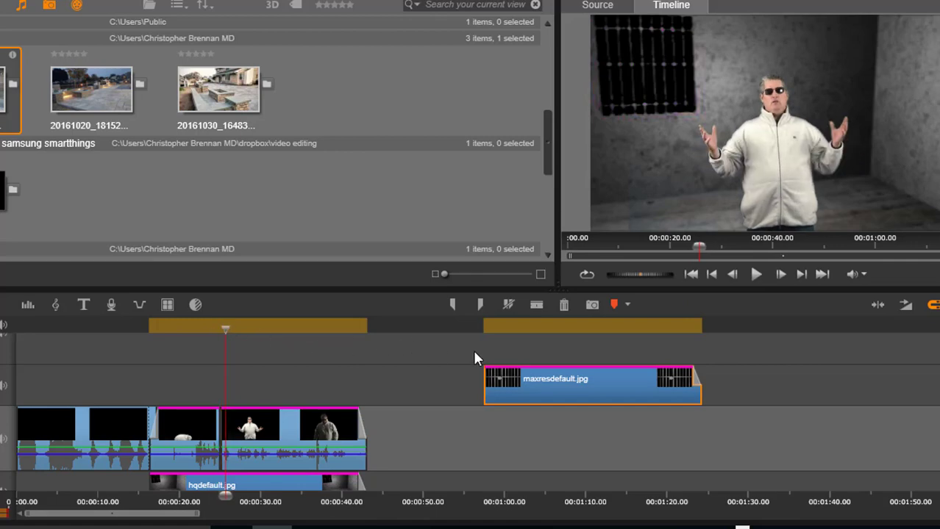
{"action": "left_click_drag", "start_coordinate": [579, 381], "coordinate": [235, 377]}
{"action": "left_click_drag", "start_coordinate": [147, 327], "coordinate": [187, 330]}
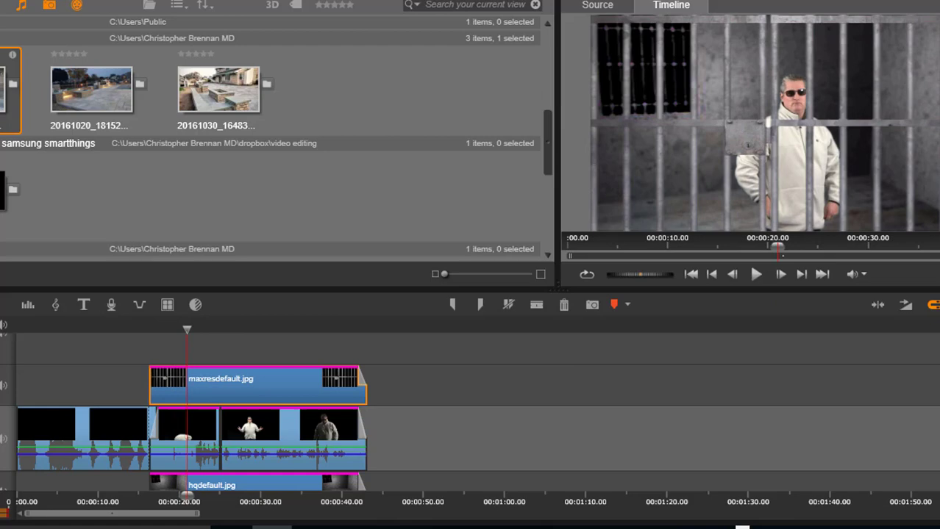
{"action": "scroll", "coordinate": [792, 375], "scroll_direction": "down", "scroll_amount": 2}
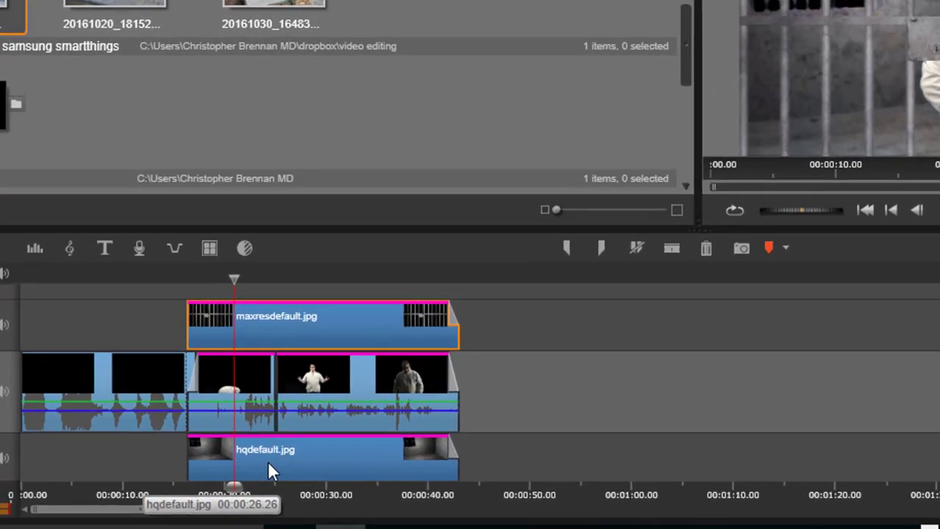
{"action": "left_click", "coordinate": [214, 481]}
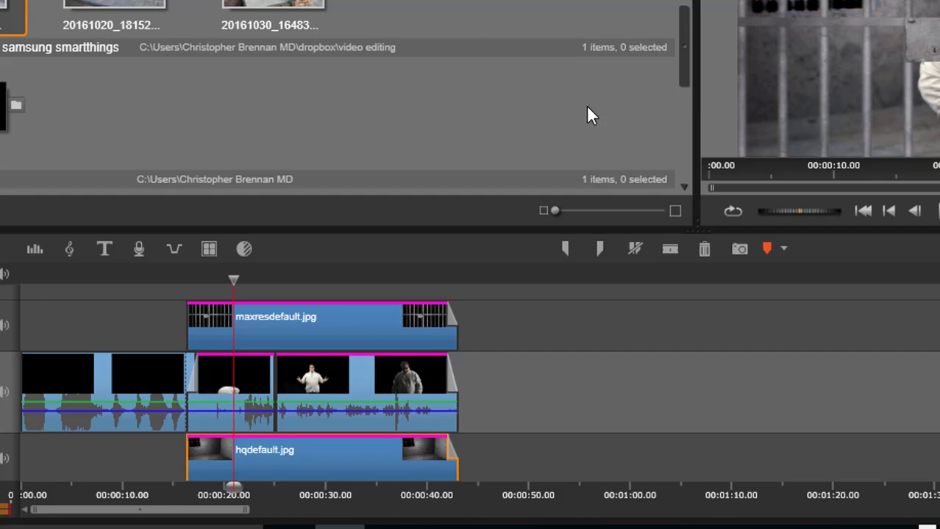
{"action": "scroll", "coordinate": [469, 412], "scroll_direction": "down", "scroll_amount": 1}
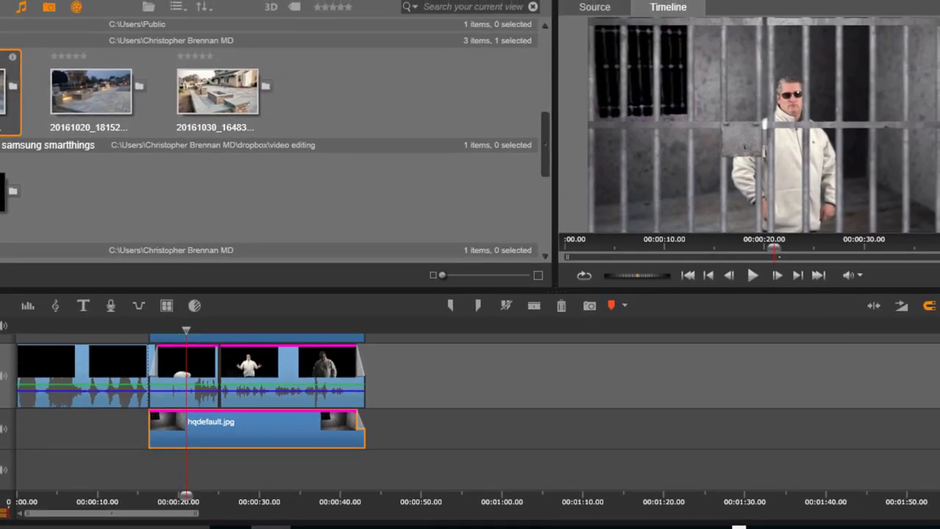
{"action": "scroll", "coordinate": [469, 412], "scroll_direction": "up", "scroll_amount": 2}
{"action": "scroll", "coordinate": [469, 412], "scroll_direction": "down", "scroll_amount": 2}
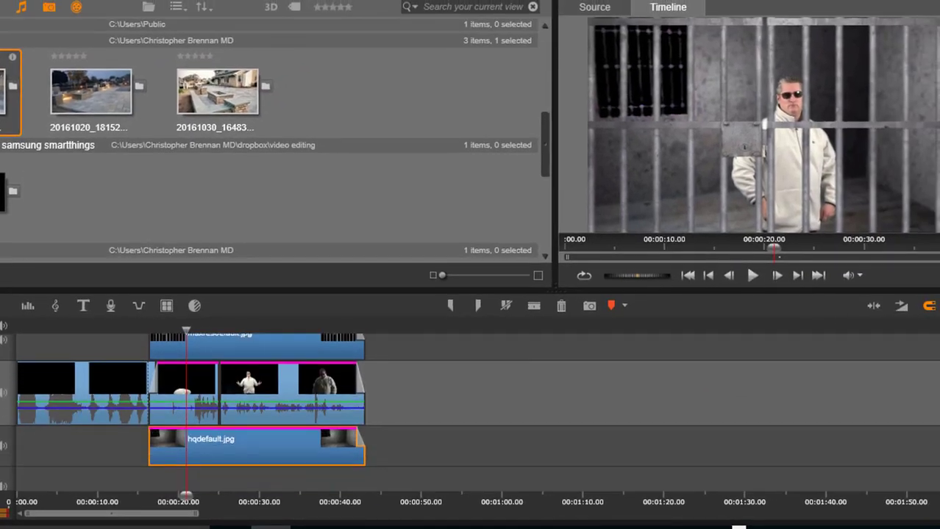
{"action": "scroll", "coordinate": [469, 412], "scroll_direction": "up", "scroll_amount": 3}
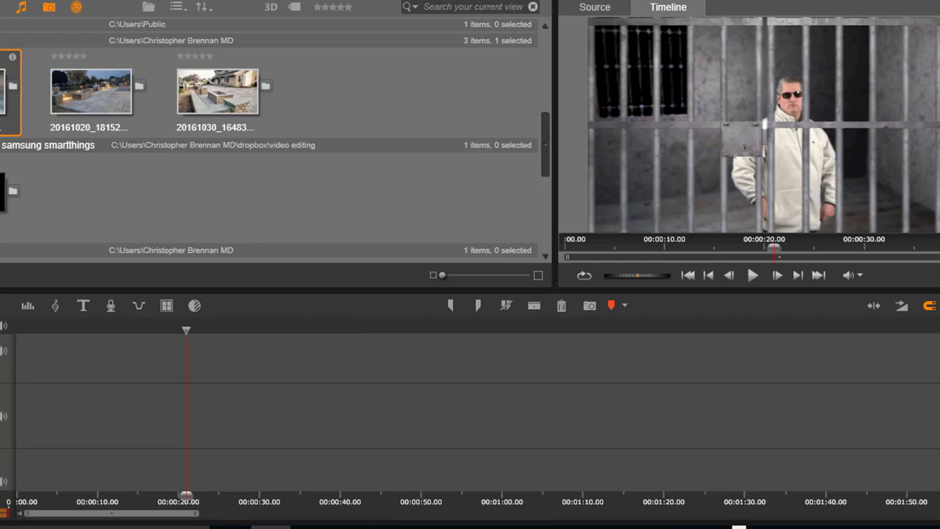
{"action": "scroll", "coordinate": [469, 412], "scroll_direction": "down", "scroll_amount": 3}
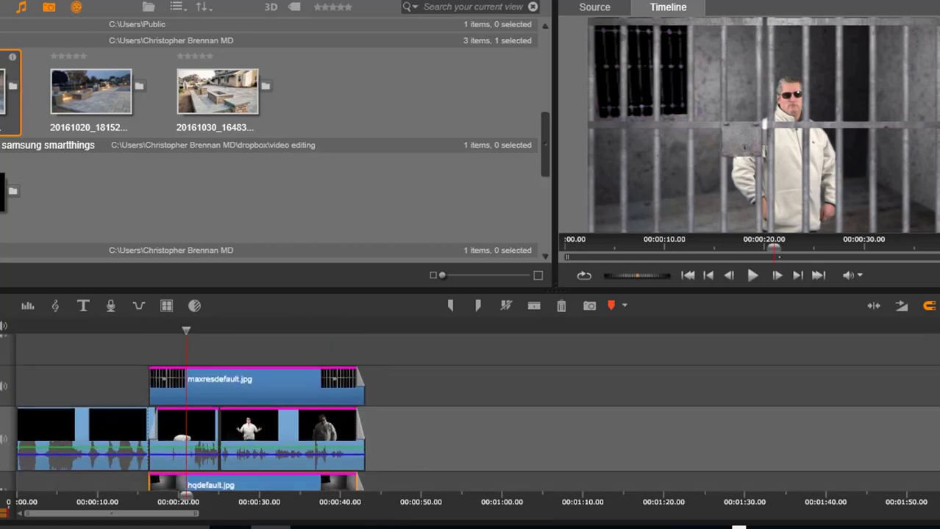
{"action": "scroll", "coordinate": [469, 412], "scroll_direction": "down", "scroll_amount": 1}
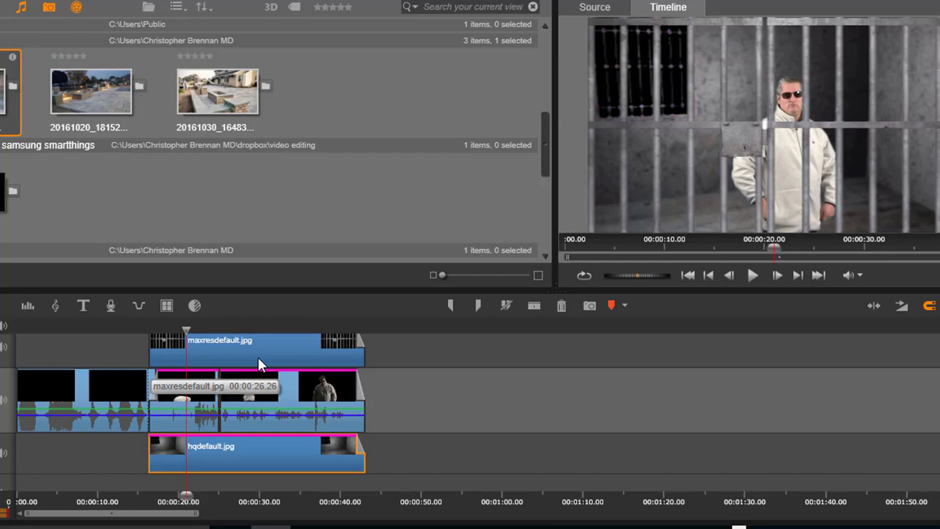
{"action": "left_click", "coordinate": [266, 406]}
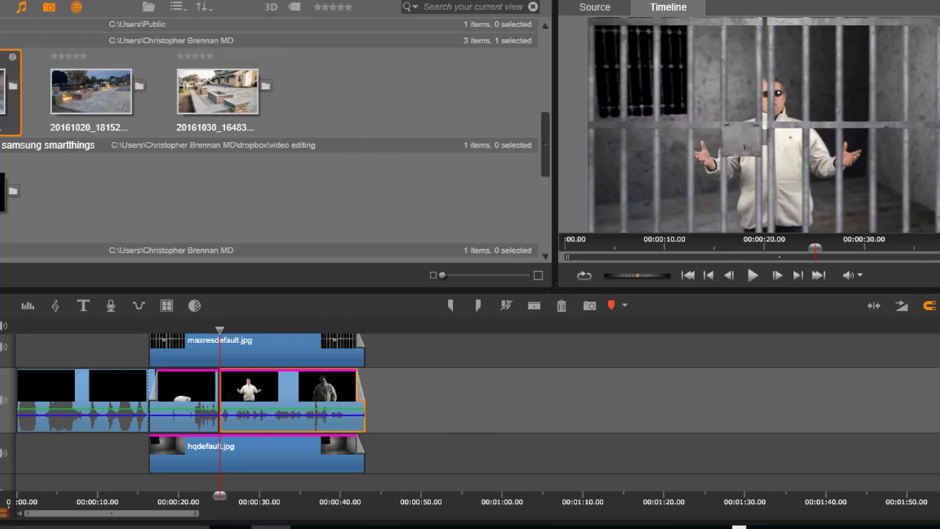
{"action": "key", "text": "alt+f"}
{"action": "key", "text": "Escape"}
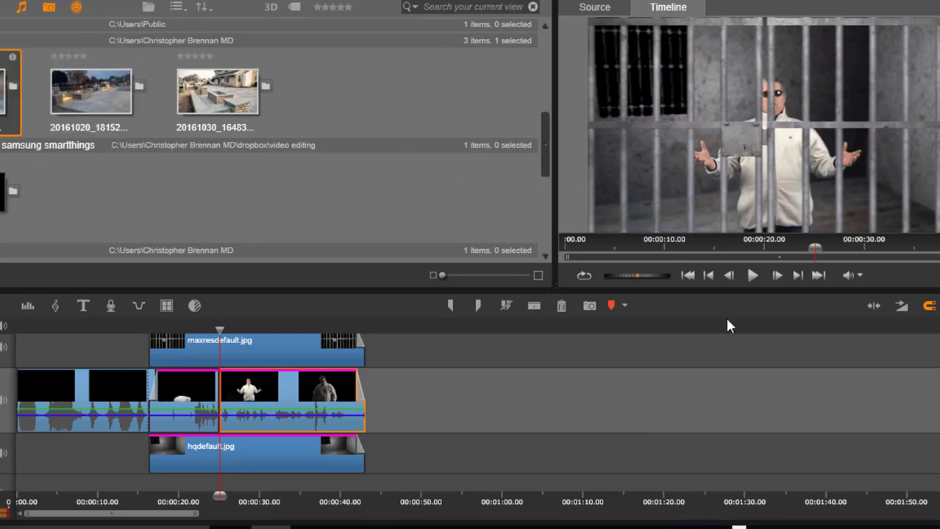